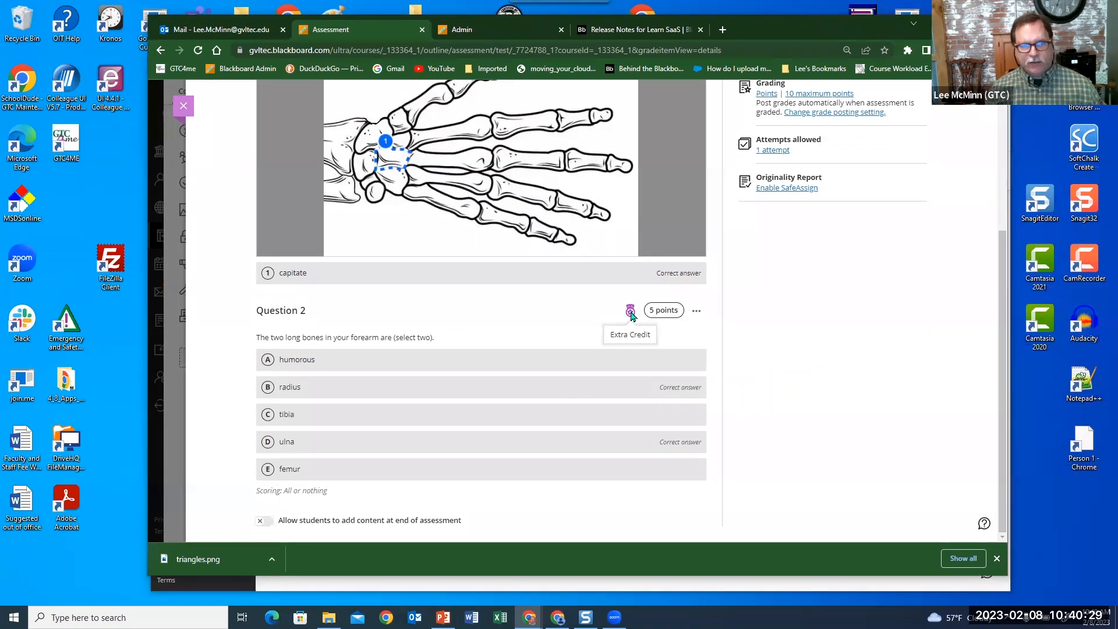
Check the credit options of the forearm bones question in its editor and cancel the edit
click(695, 314)
click(677, 327)
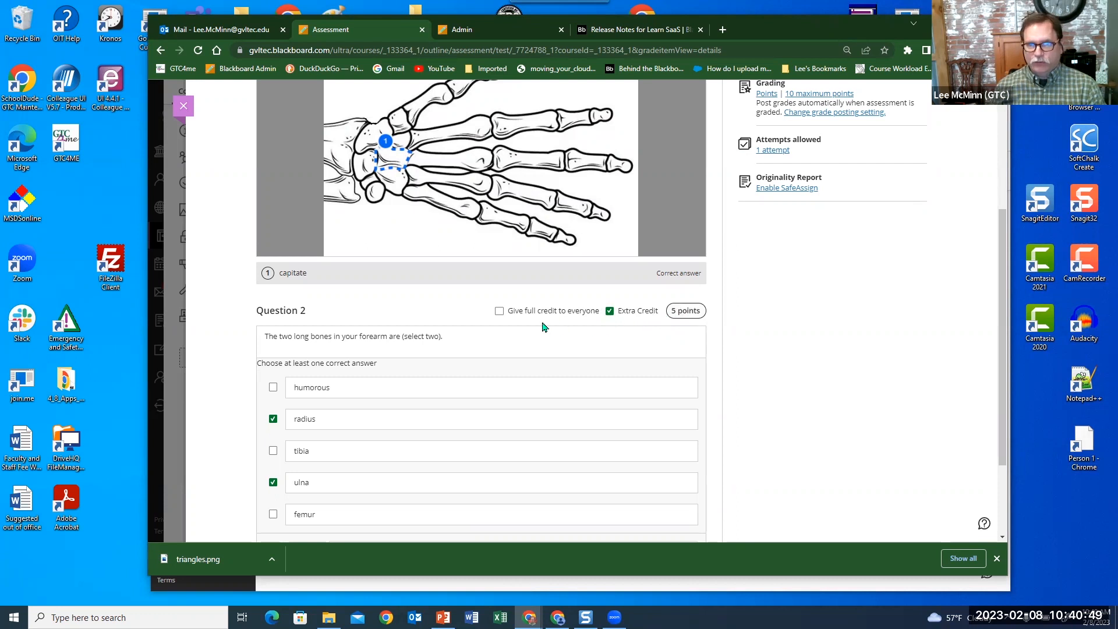
scroll(544, 324, down, 2)
click(647, 490)
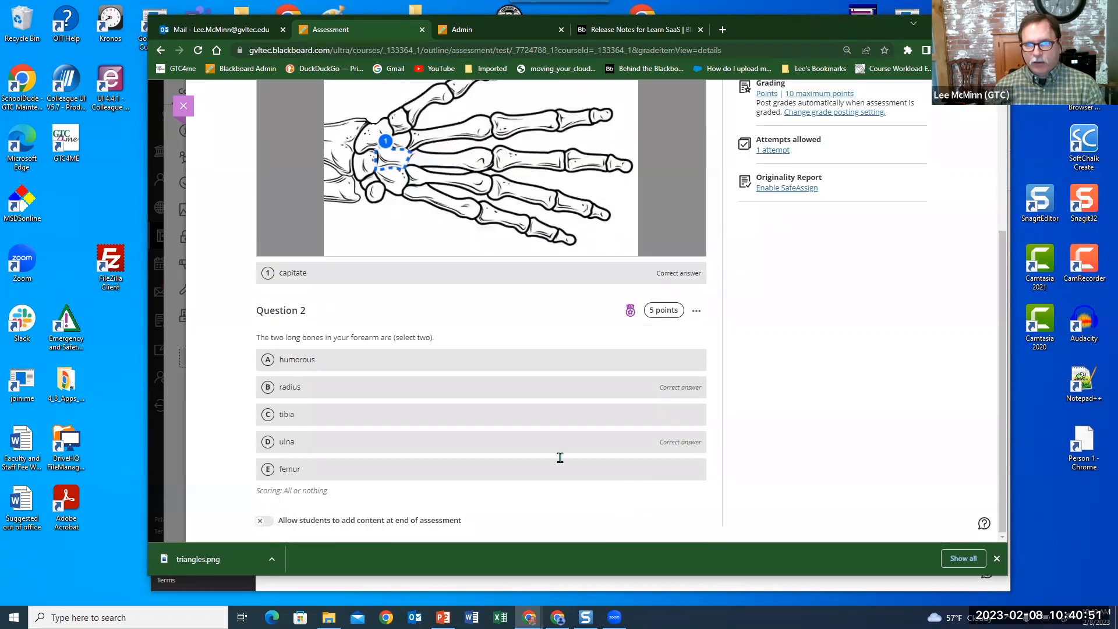
Close the current quiz and open Quiz 2B from the course content
click(184, 106)
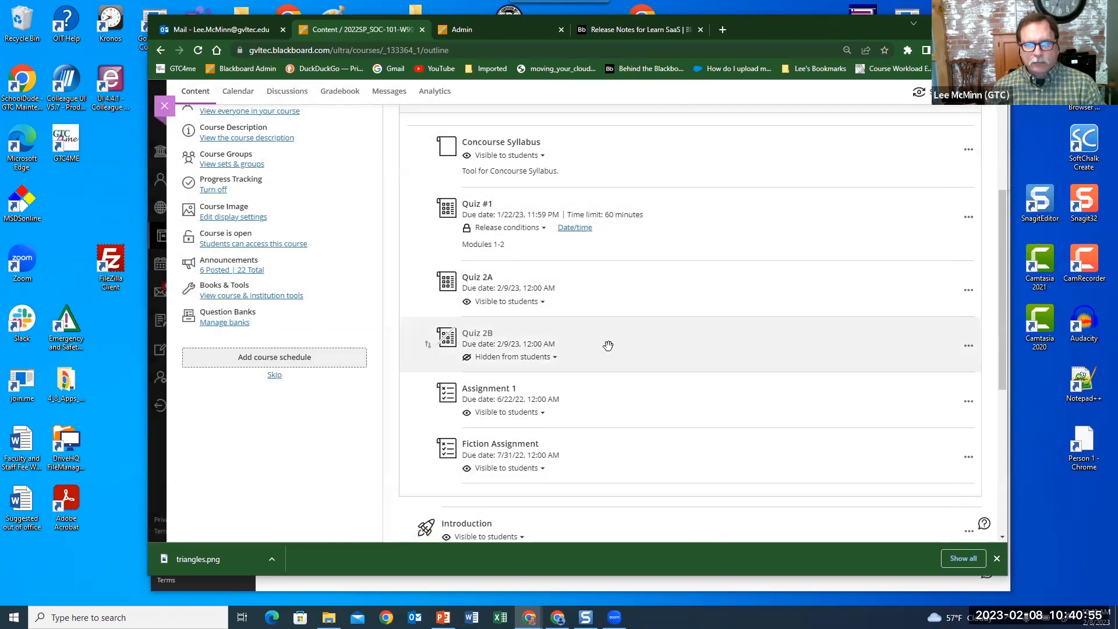
click(607, 346)
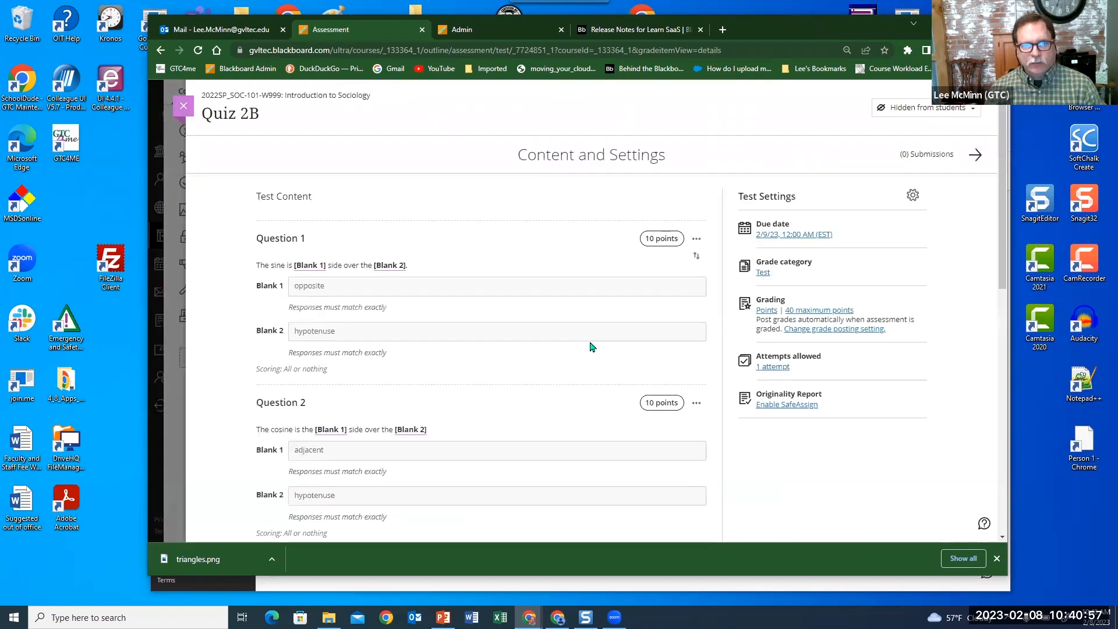
scroll(549, 290, down, 2)
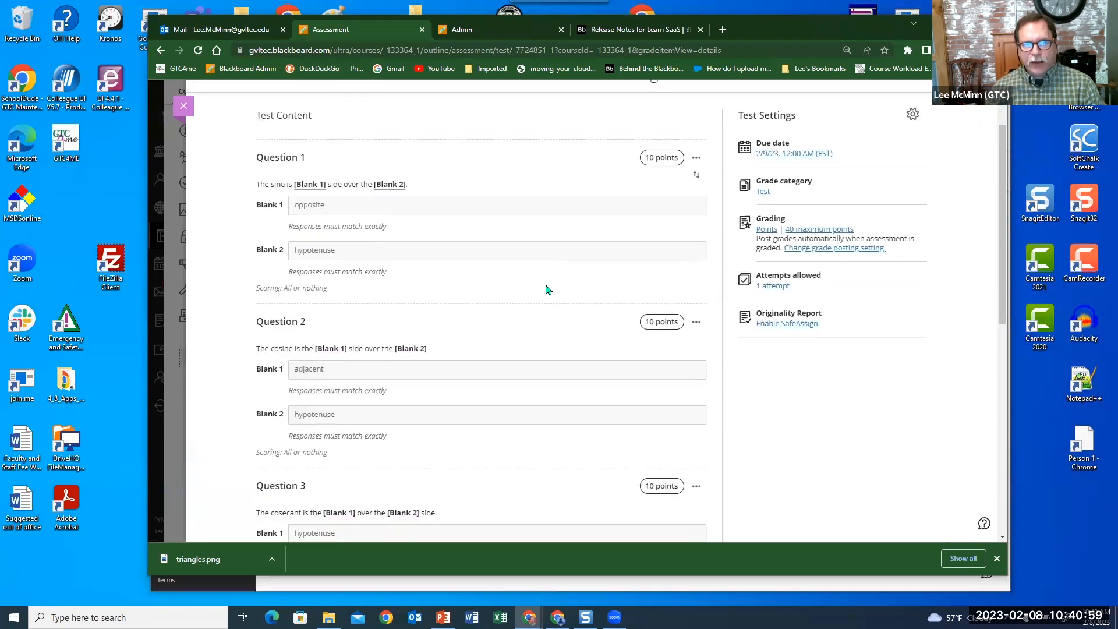
Try adding an Essay question marked as extra credit between Questions 1 and 2, and cancel it
click(482, 269)
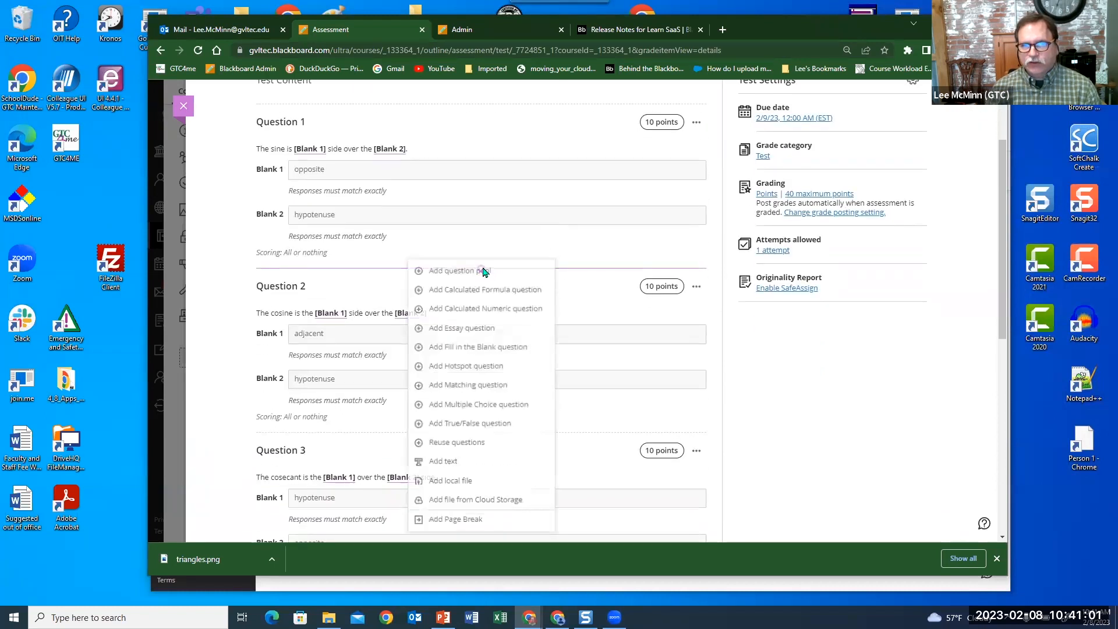
click(460, 329)
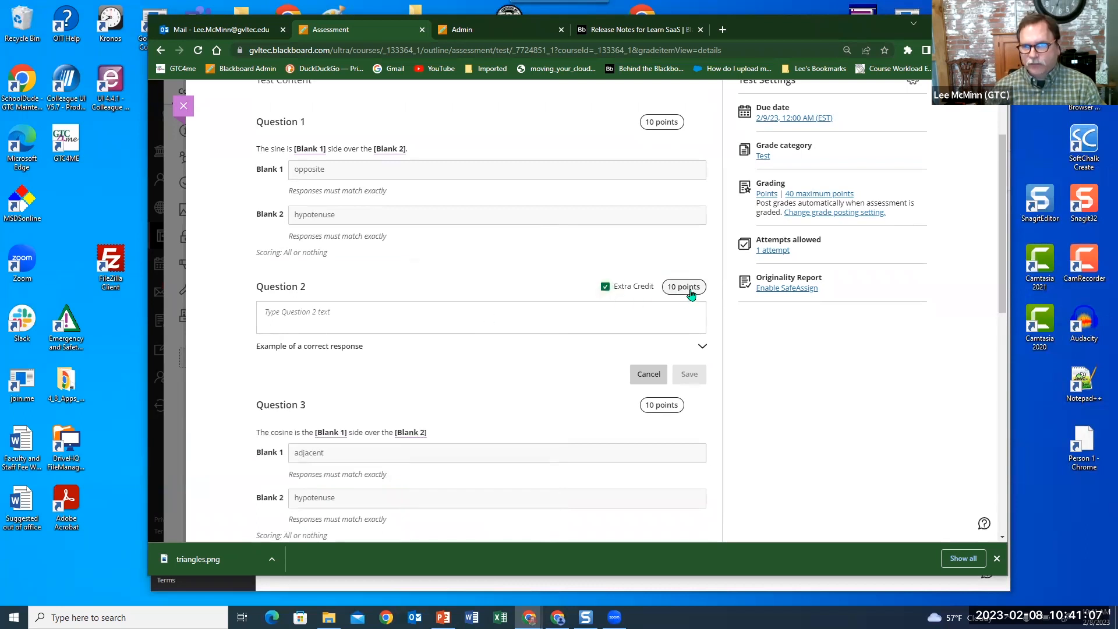
click(652, 375)
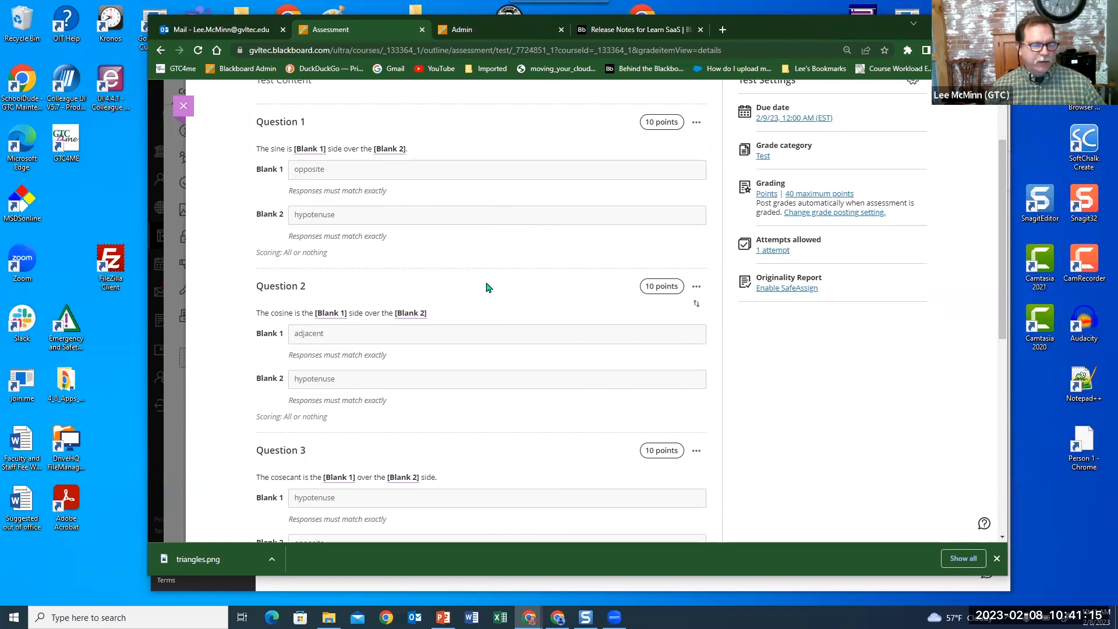
Edit Question 4 about the scalene triangle and delete its image together with all marked hotspots
scroll(487, 287, down, 6)
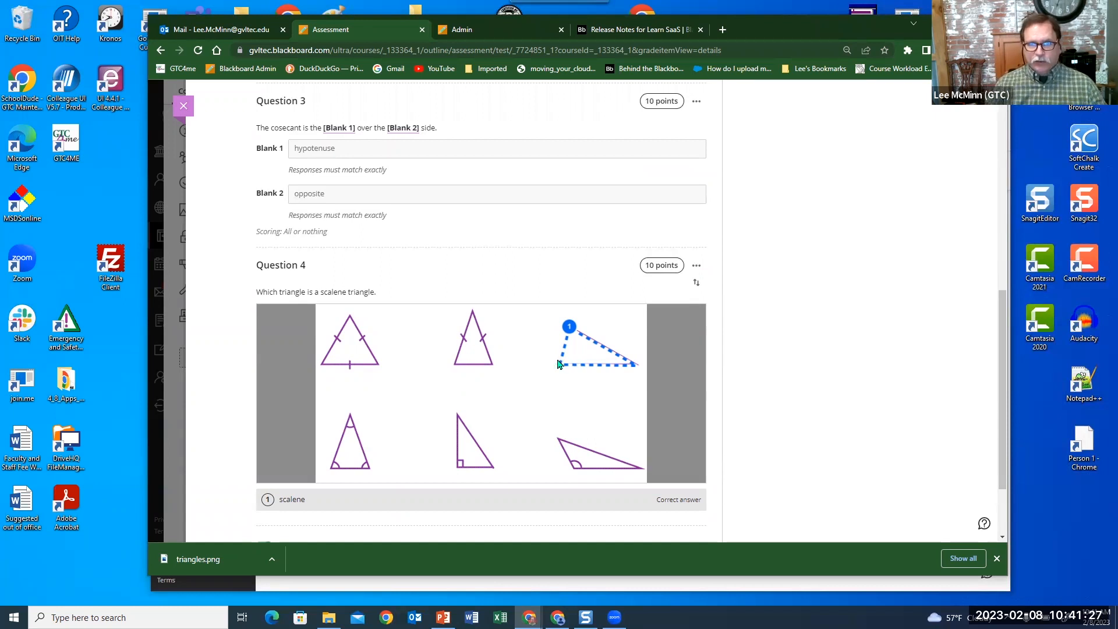
click(696, 266)
click(648, 284)
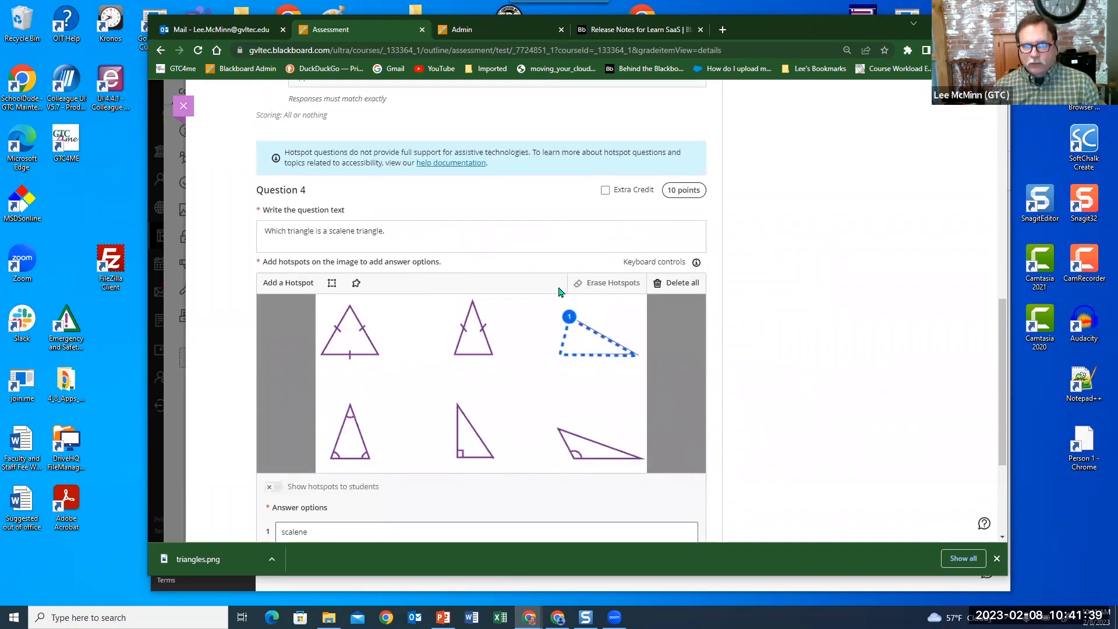
click(666, 289)
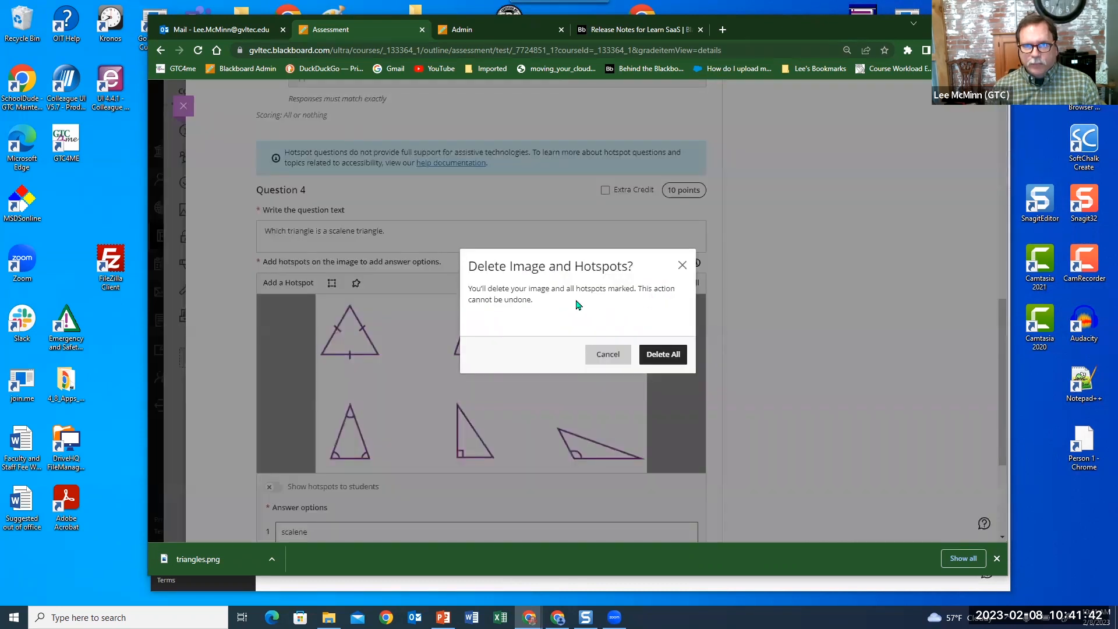
click(653, 357)
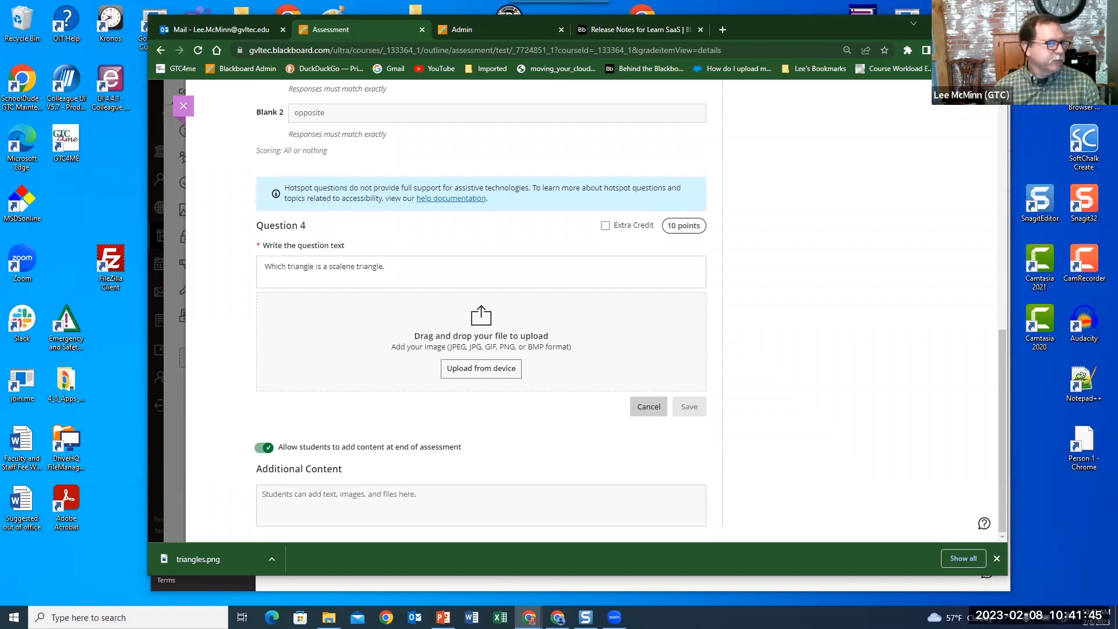
Upload the triangles2 image from the device as the picture for Question 4
click(464, 372)
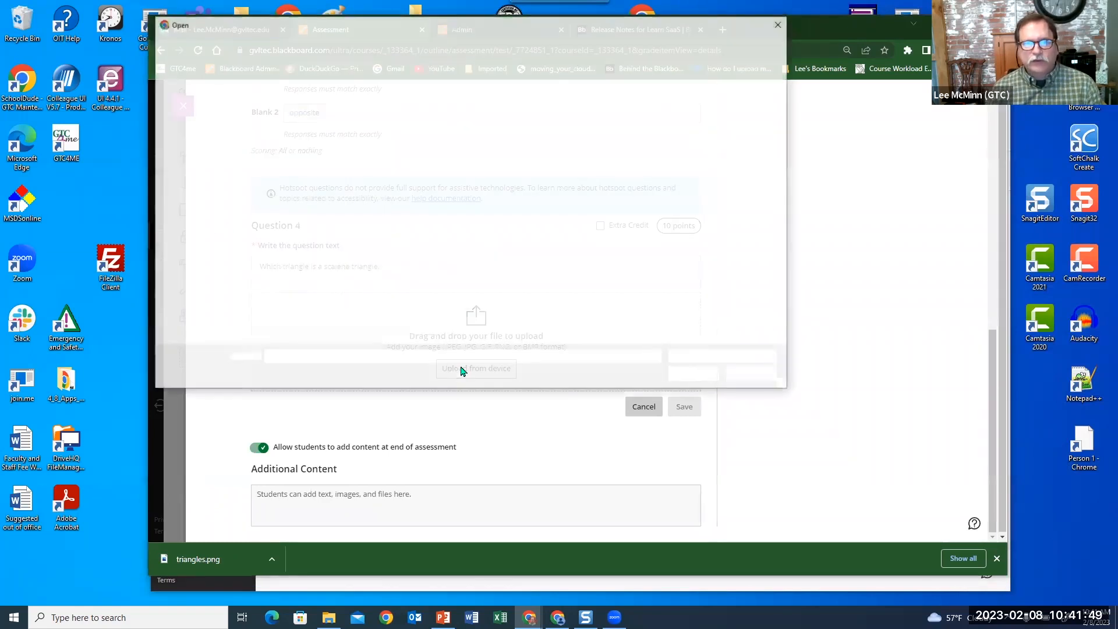
click(362, 221)
click(676, 373)
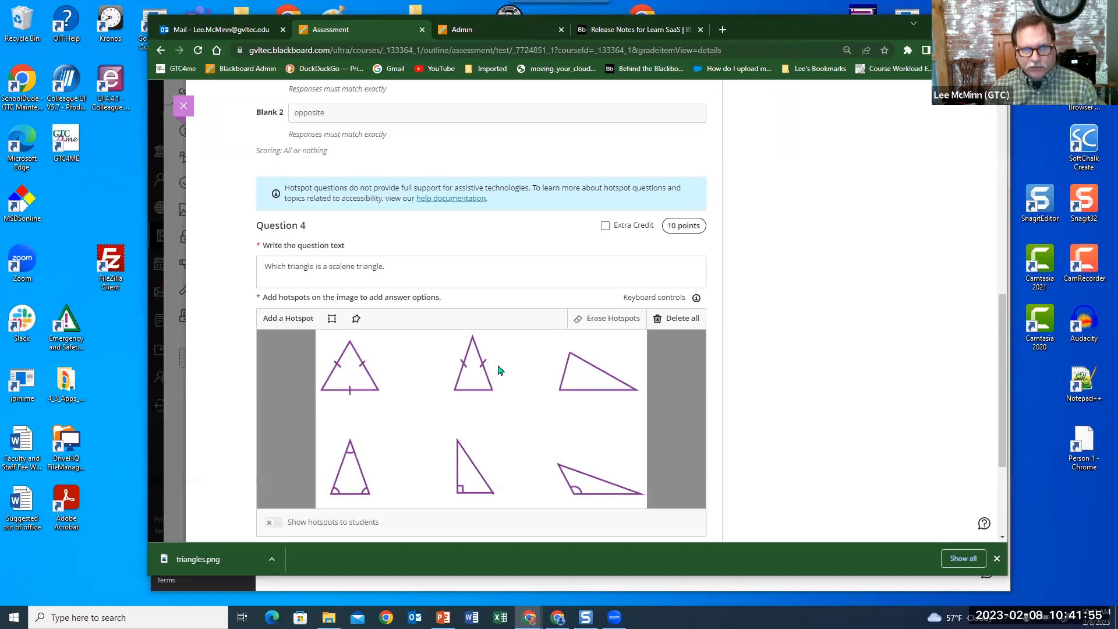
Try drawing a rectangle hotspot on the triangles image and erase it
click(331, 320)
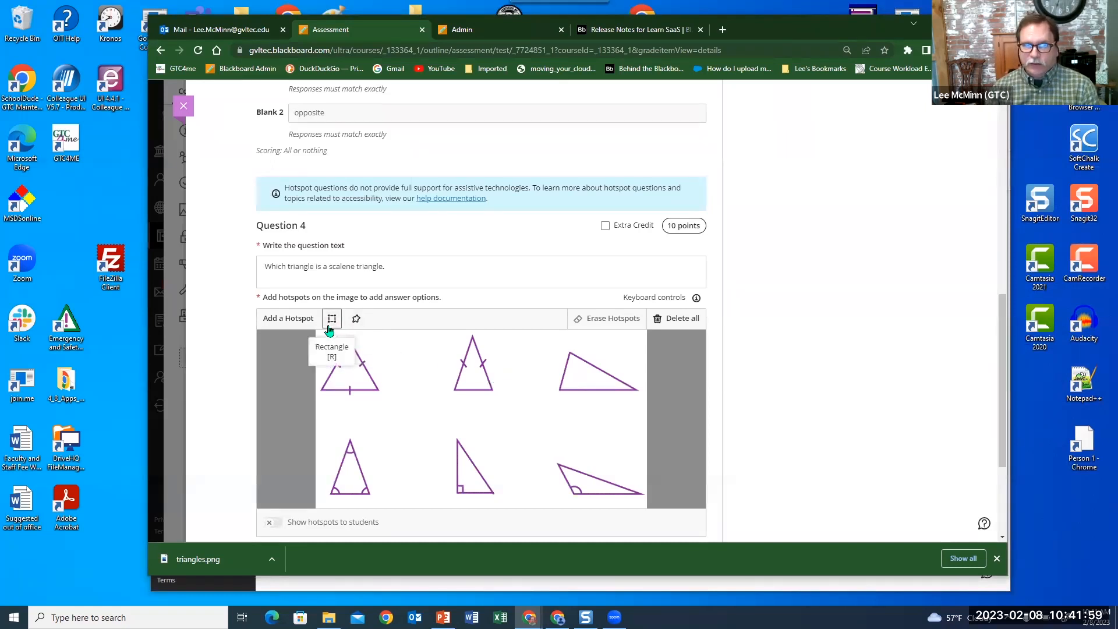
click(355, 320)
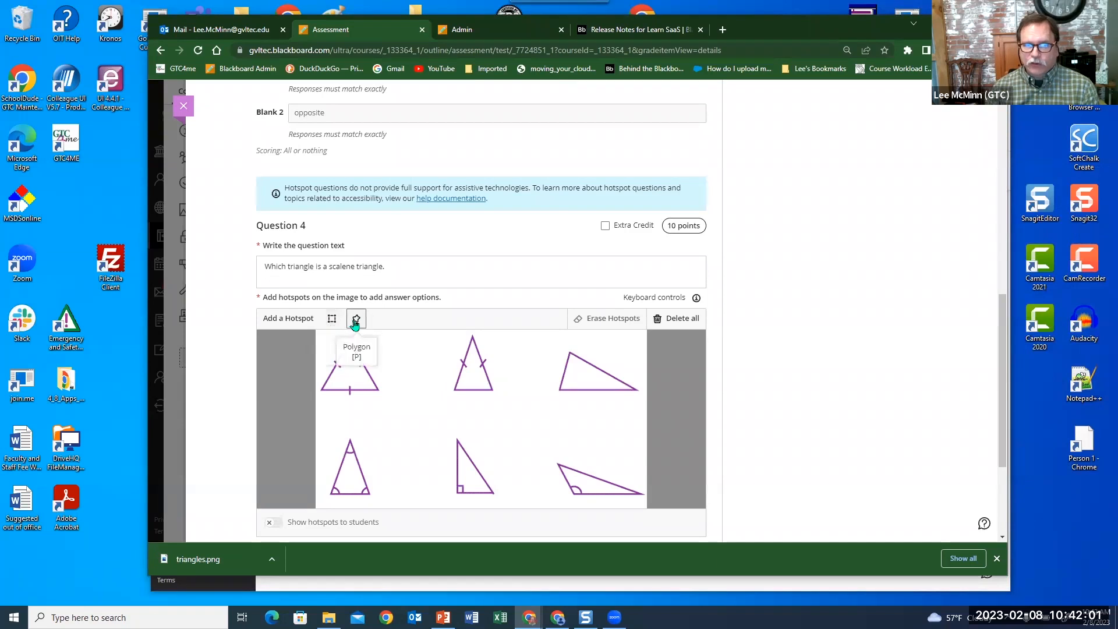
click(332, 318)
mouse_move(473, 412)
mouse_down()
mouse_move(466, 367)
mouse_move(426, 371)
mouse_up()
click(594, 325)
Outline the unmarked triangle at the end of the image's upper row with a three-corner polygon hotspot
click(357, 318)
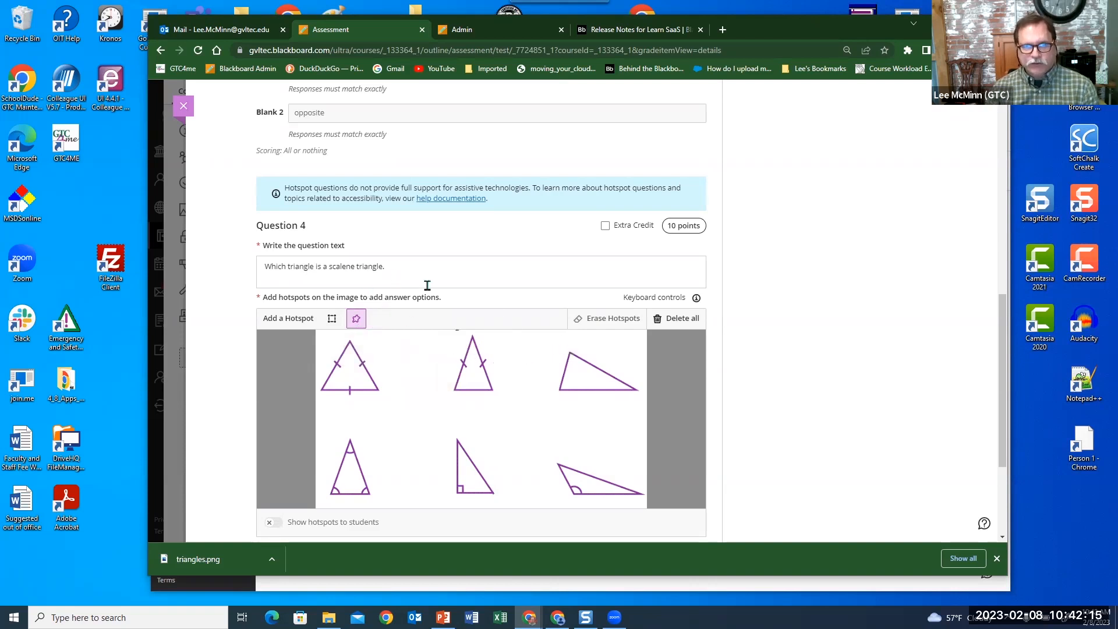
click(569, 353)
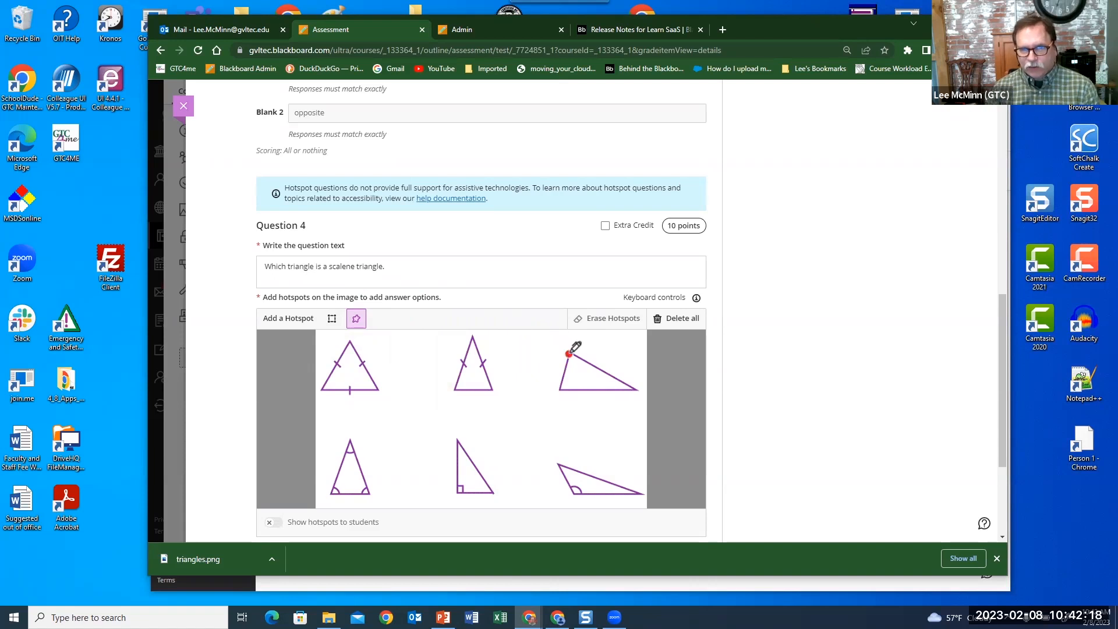
click(559, 391)
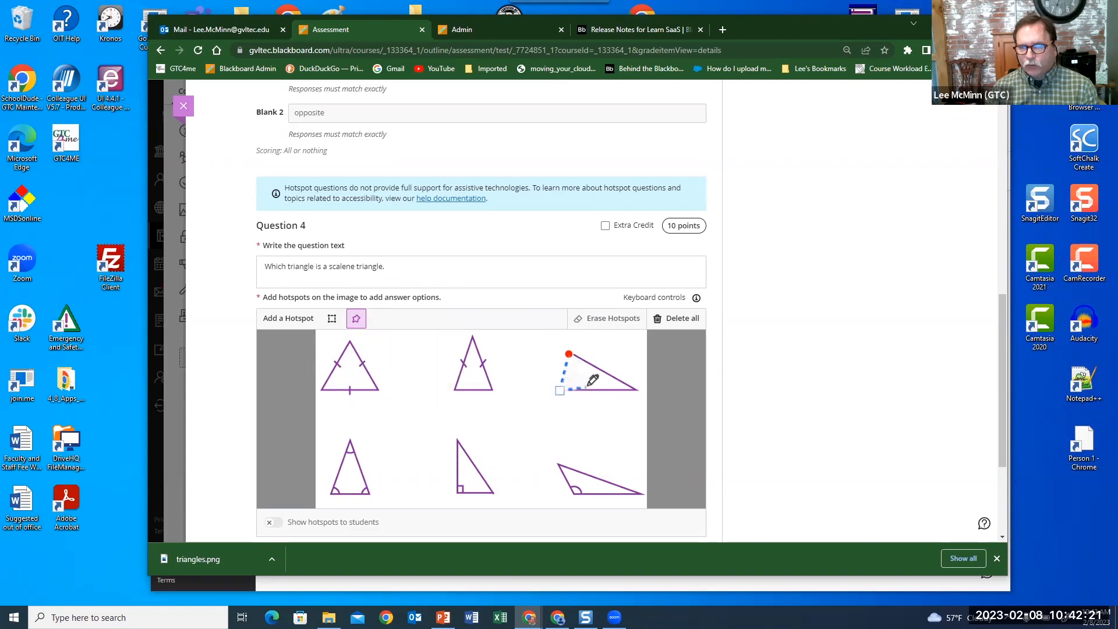
click(636, 390)
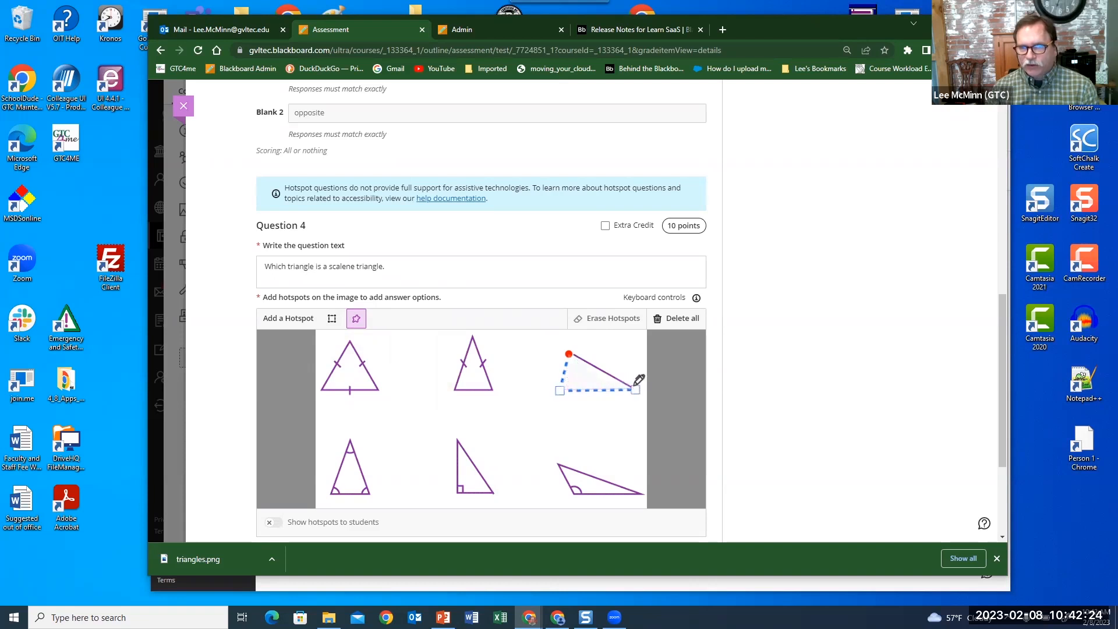
click(569, 354)
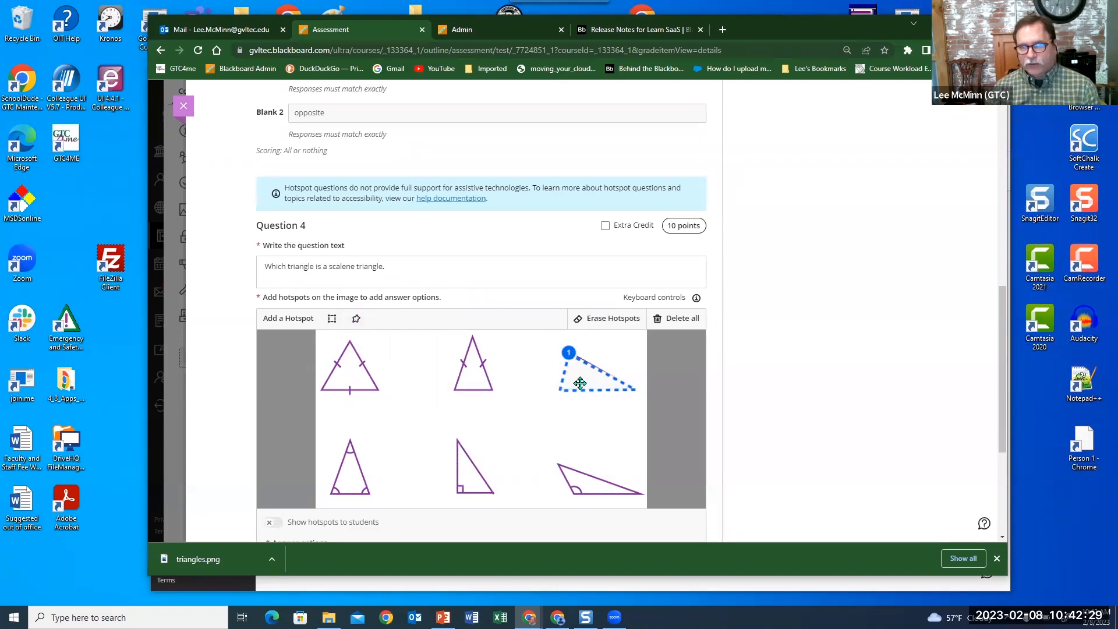
Describe the hotspot's answer option as "scalene" and save Question 4
scroll(669, 359, down, 4)
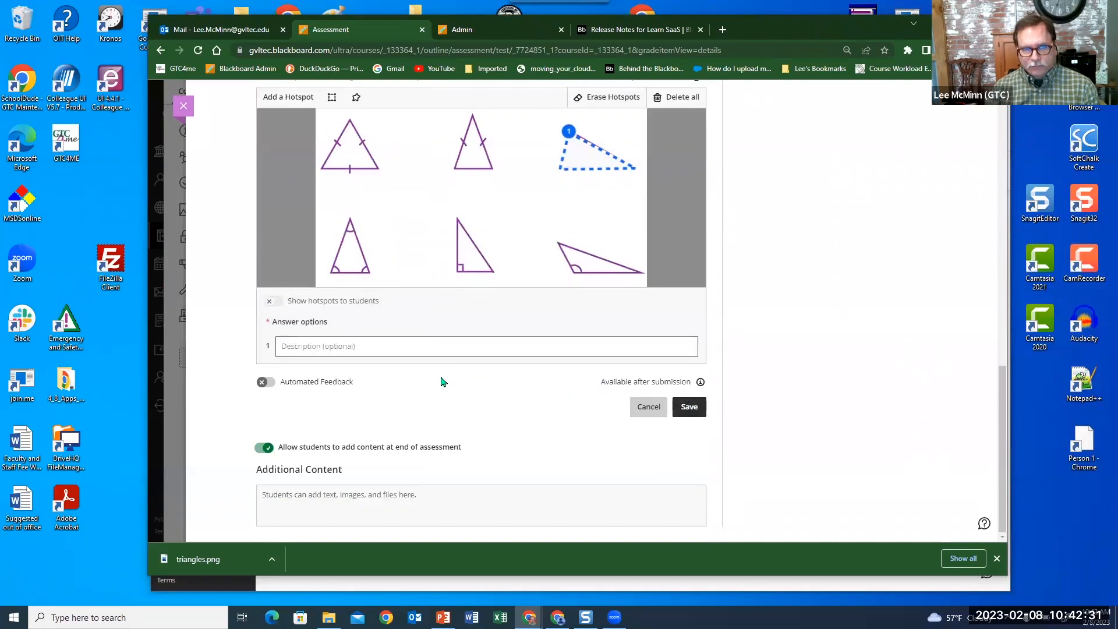
click(310, 351)
text(scalene)
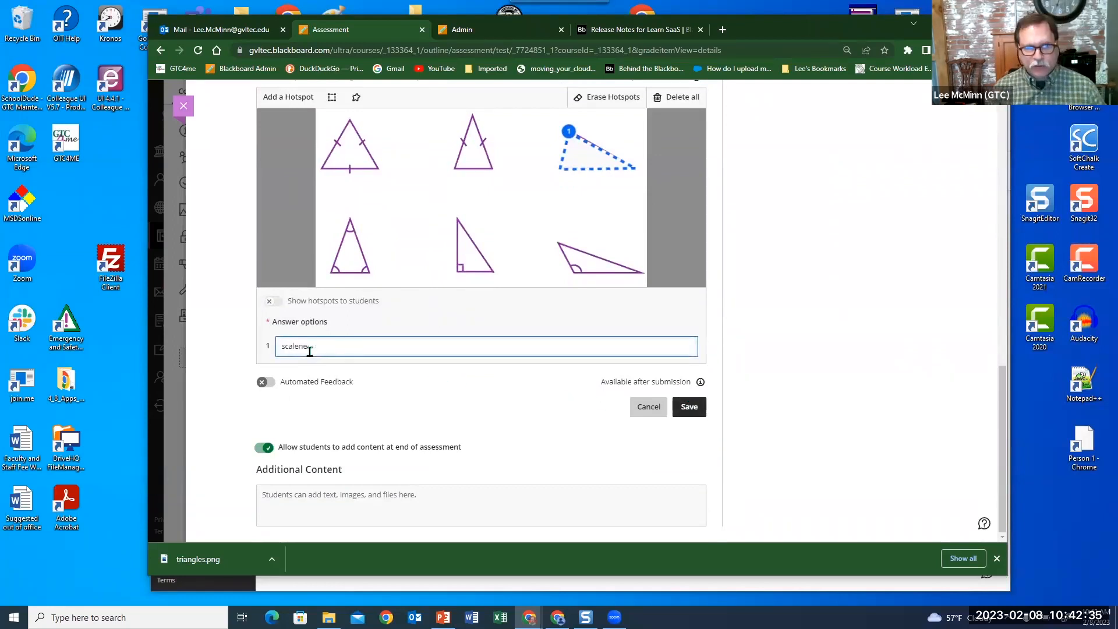
click(687, 407)
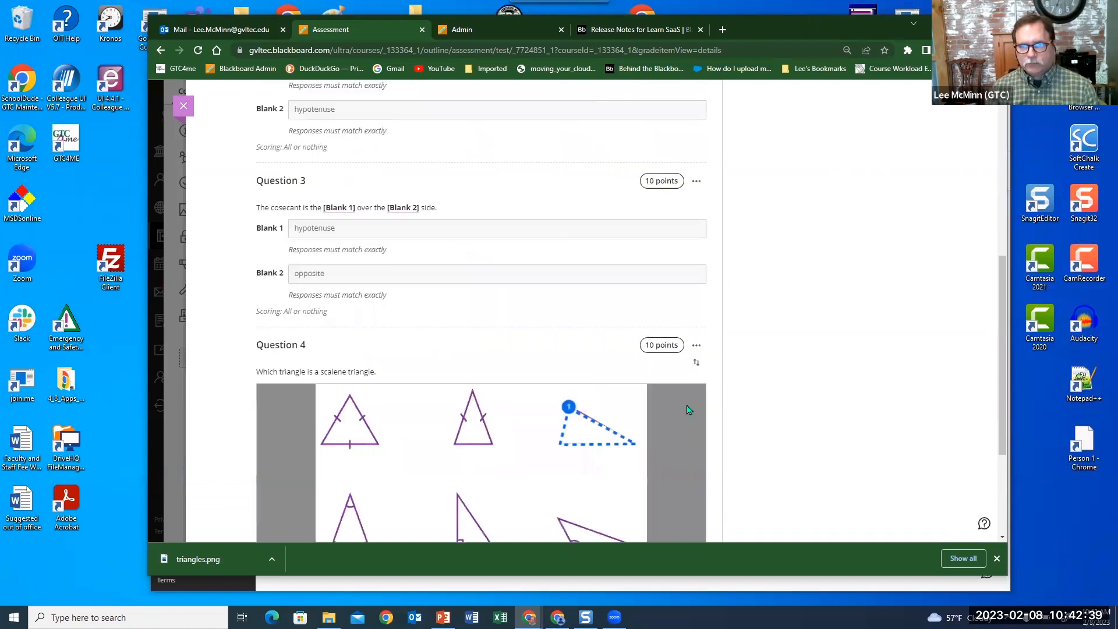
scroll(574, 392, down, 2)
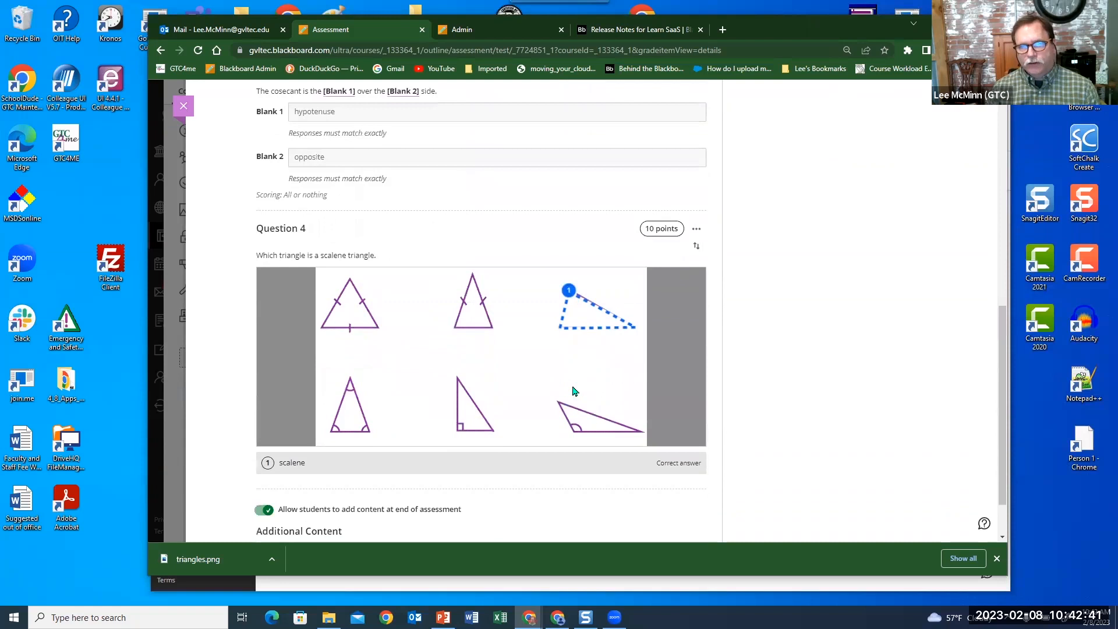
Close Quiz 2B to return to the course content and reopen the same quiz
scroll(573, 392, up, 4)
scroll(396, 262, up, 4)
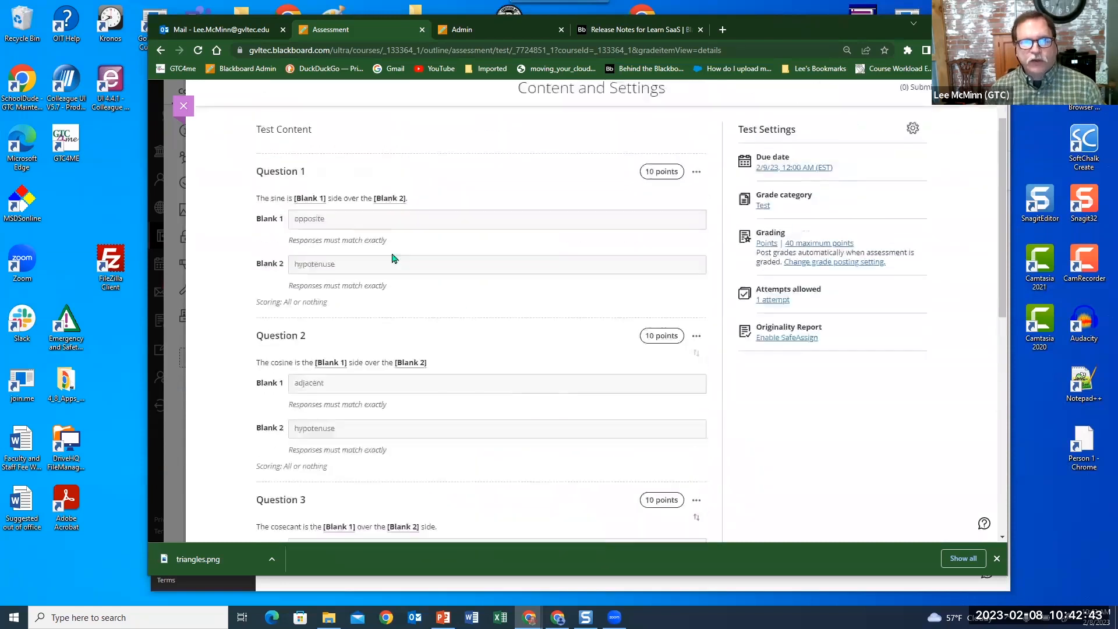
scroll(393, 257, up, 1)
click(184, 105)
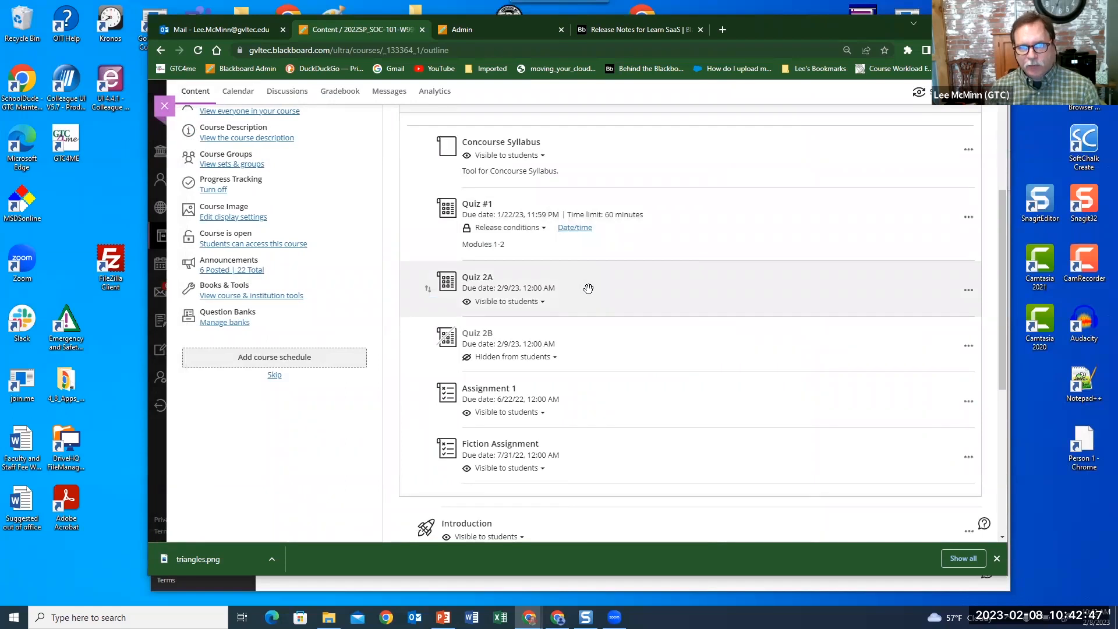
click(582, 331)
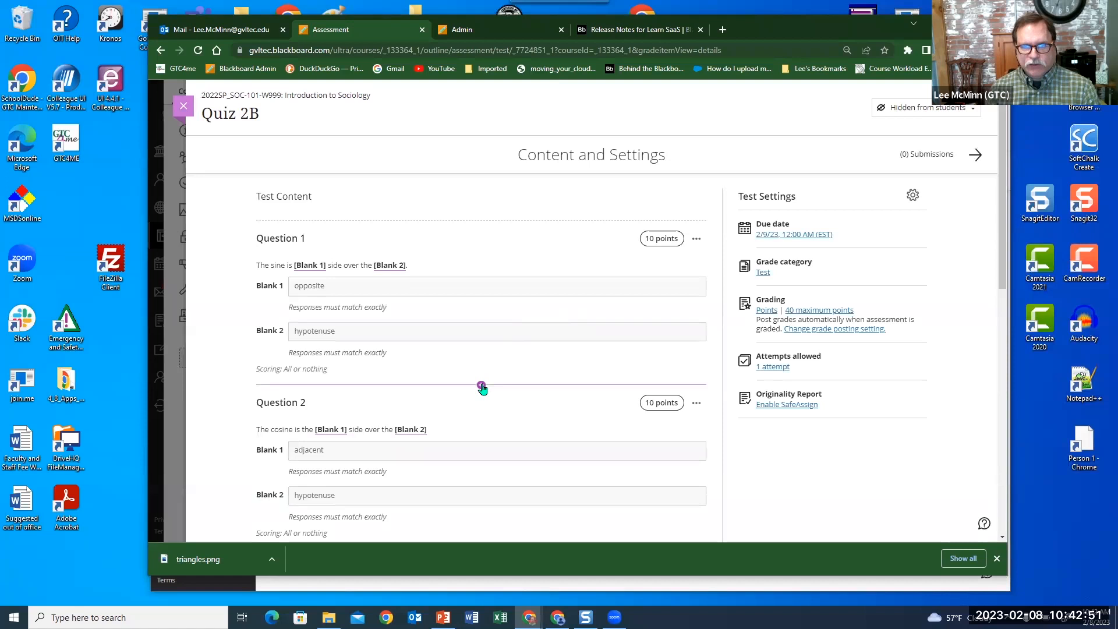
Add a Hotspot question after Question 1 and upload handbones1.jpeg from the Bb_laptop Blackboard Updates folder as its image
click(481, 386)
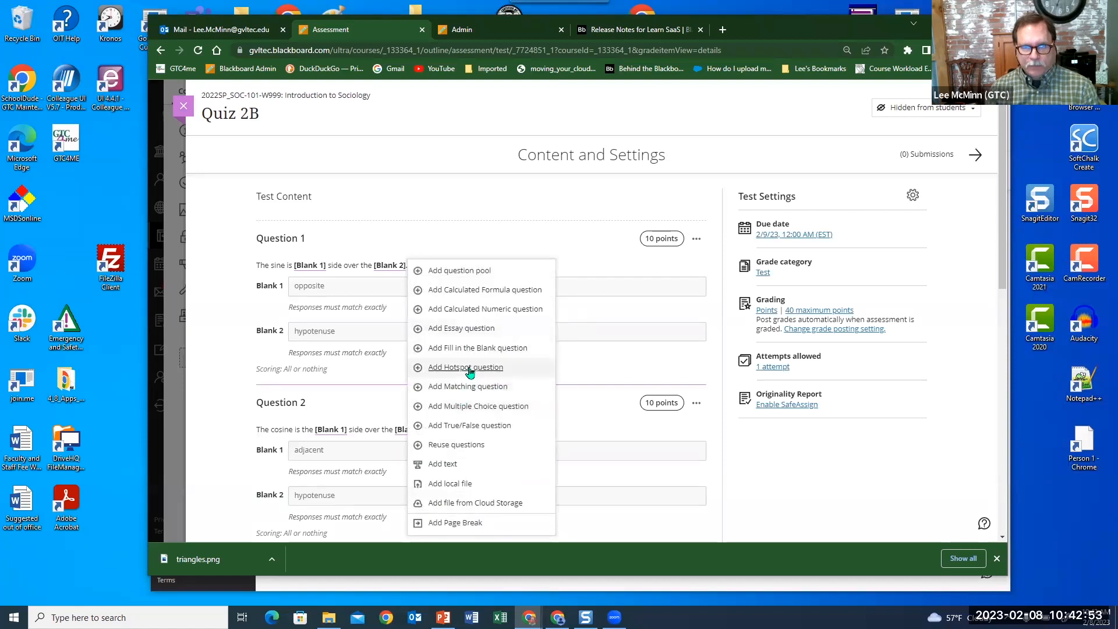
click(470, 368)
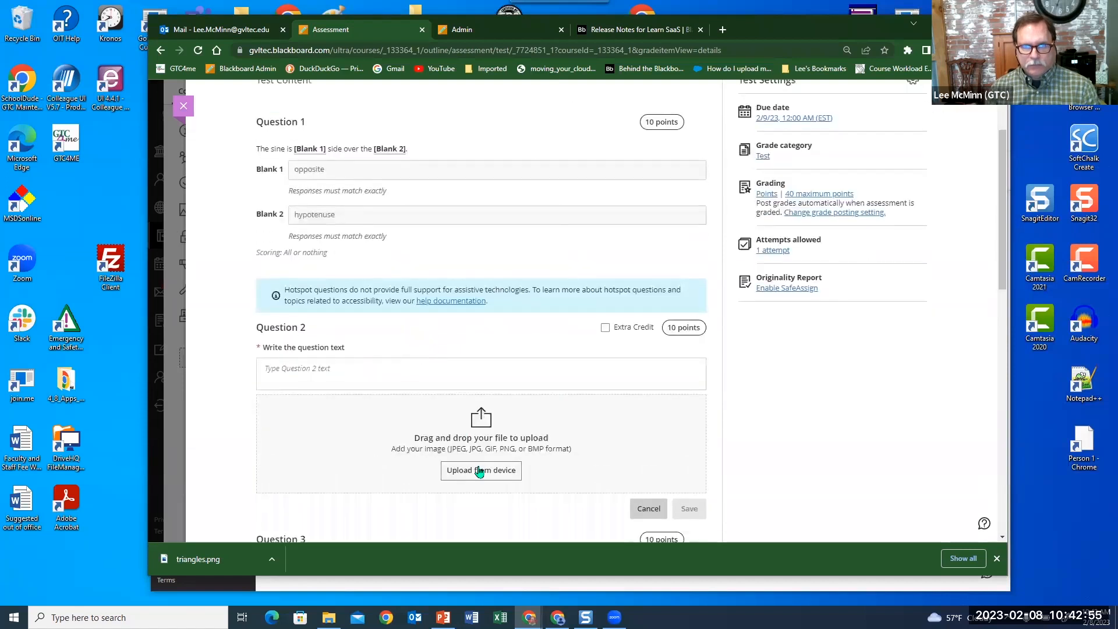
click(480, 471)
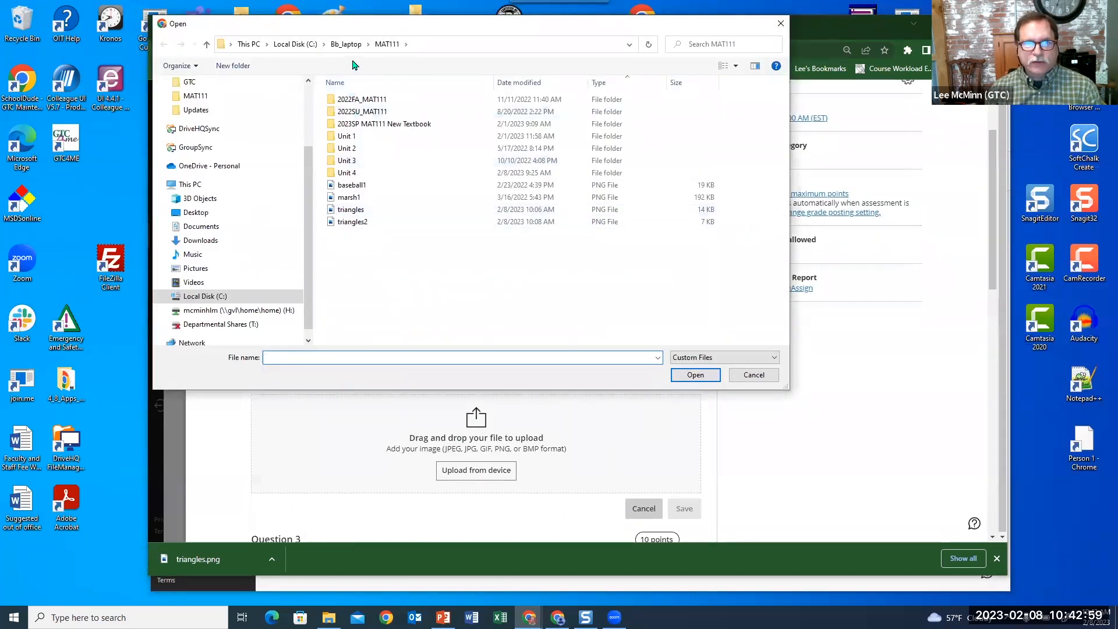
click(346, 44)
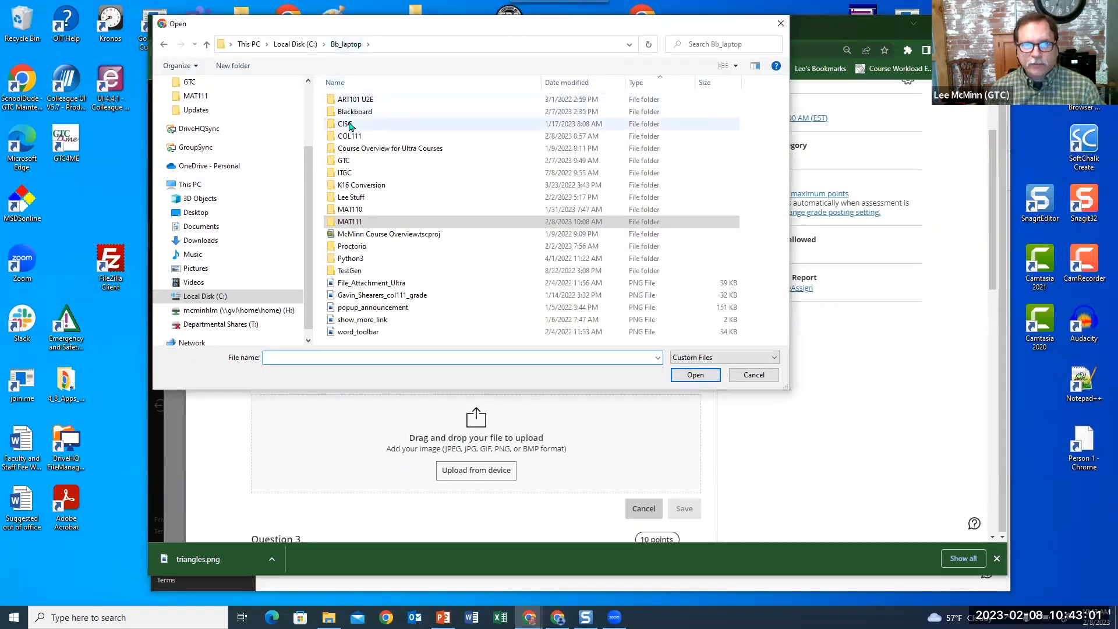
double_click(351, 112)
double_click(351, 135)
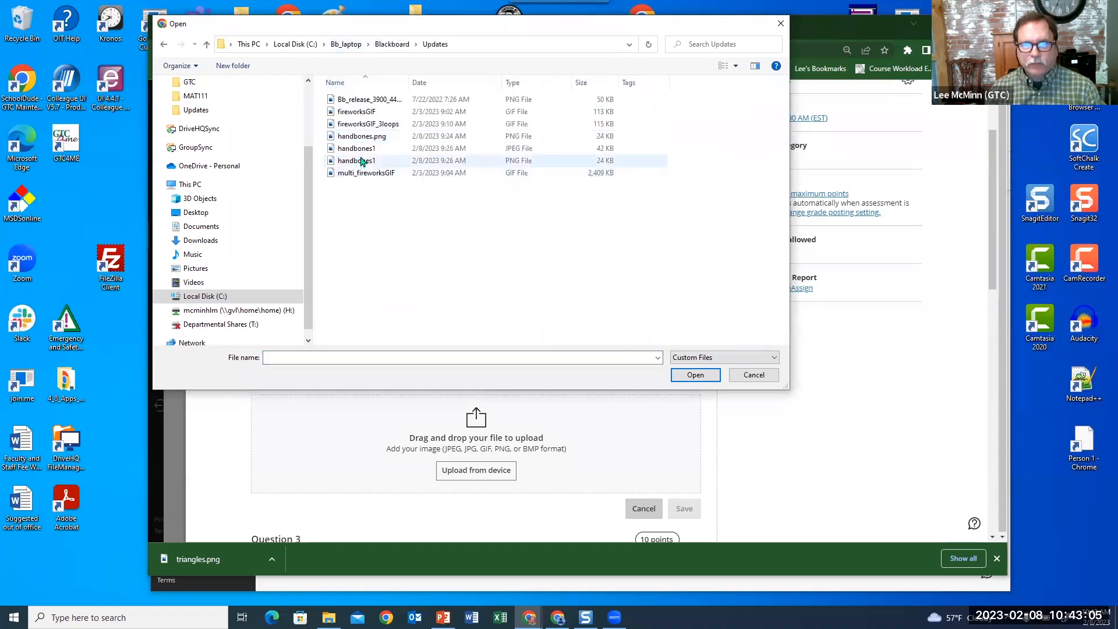
double_click(357, 148)
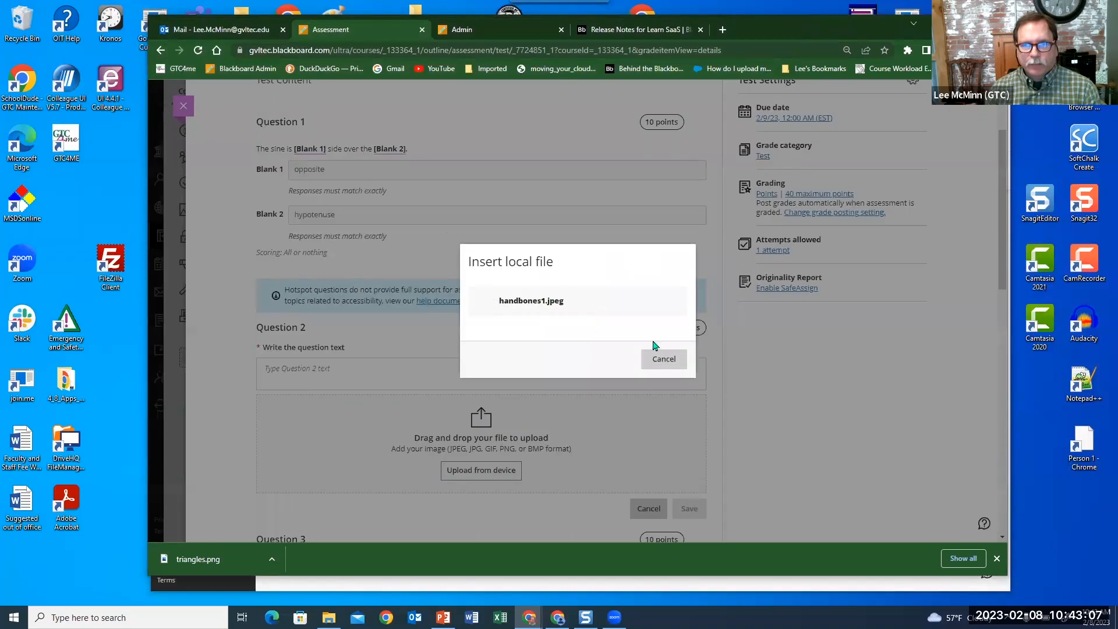
scroll(609, 347, down, 3)
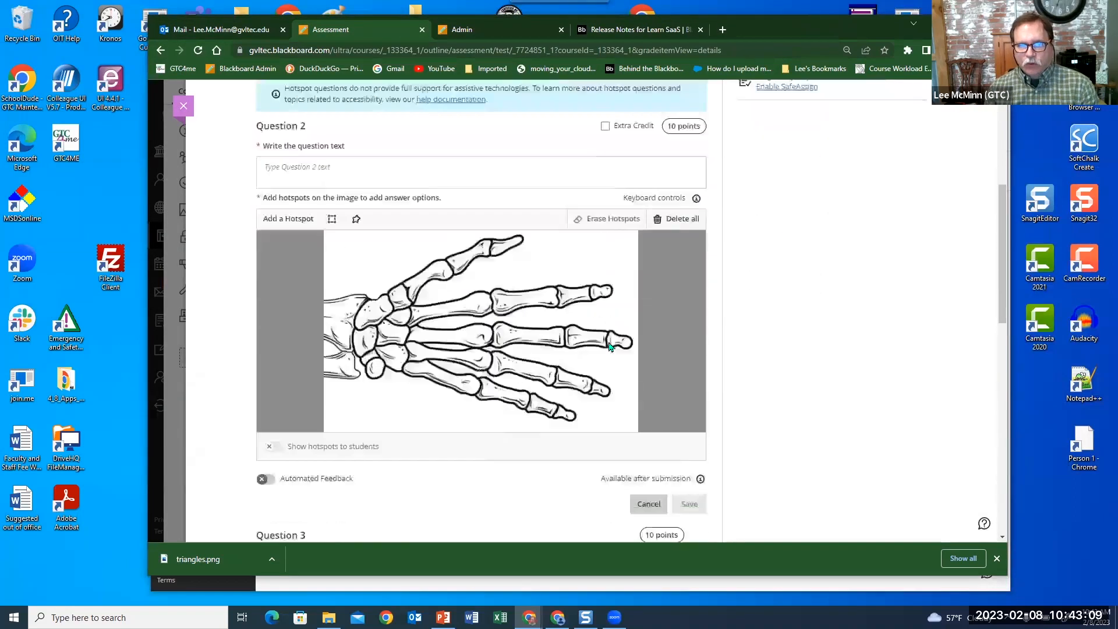
Try to outline the wrist bone at the base of the thumb with a multi-corner polygon hotspot in Question 2
scroll(610, 347, down, 1)
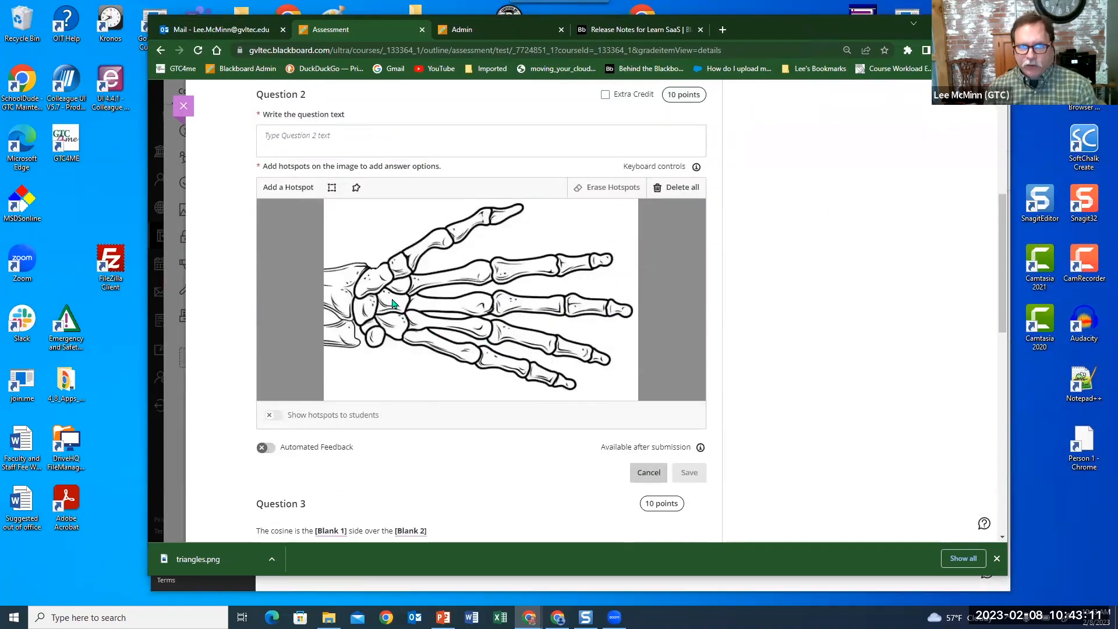
click(356, 187)
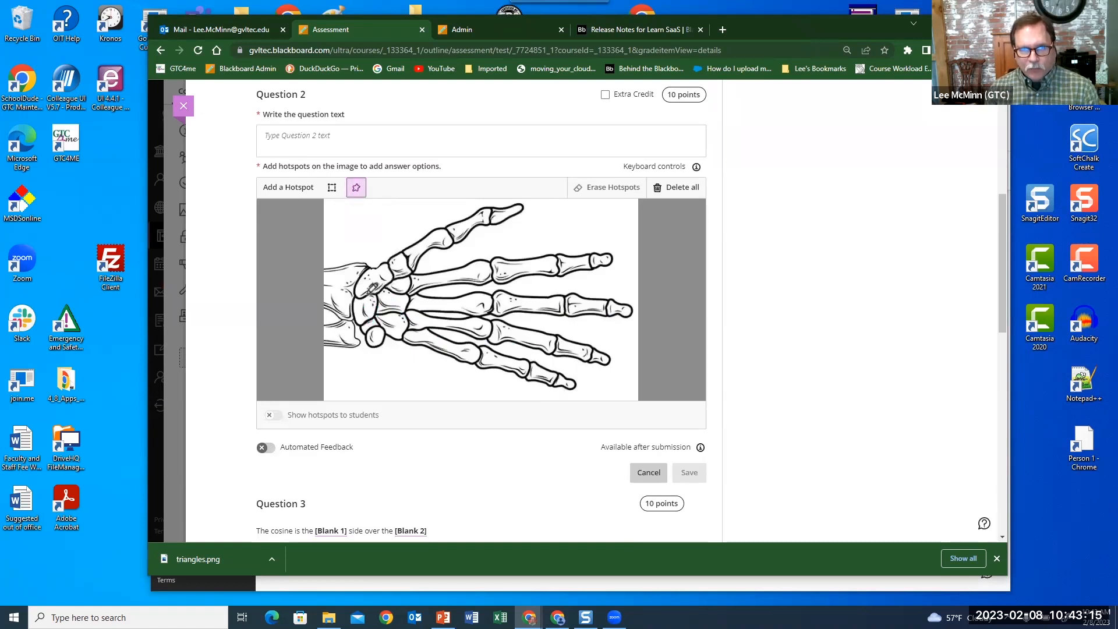
click(366, 271)
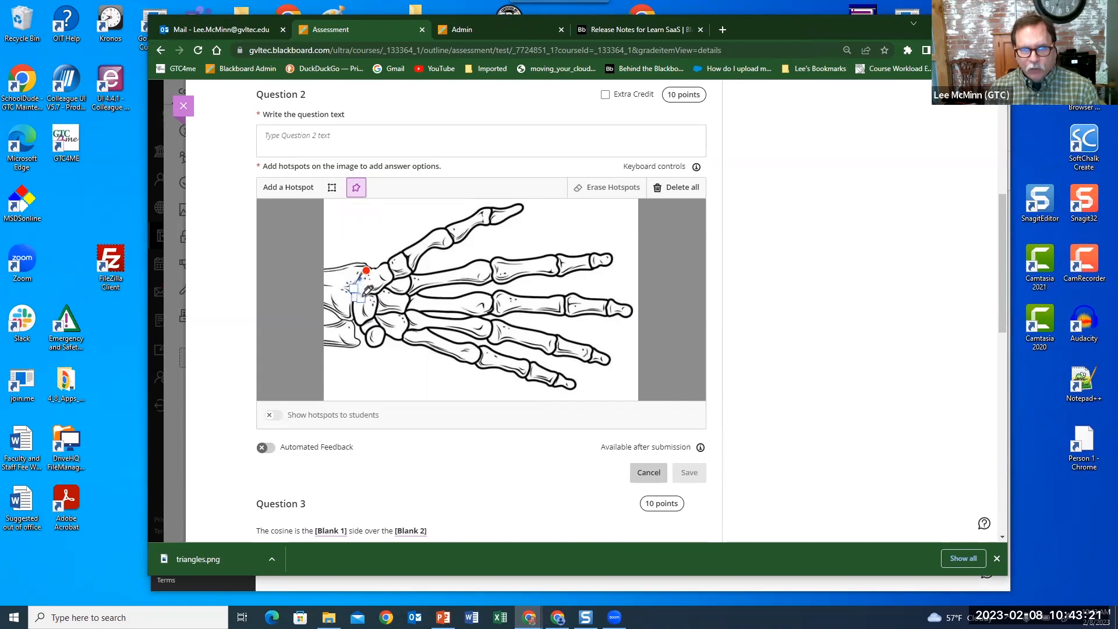
click(372, 294)
click(377, 295)
click(383, 287)
click(391, 282)
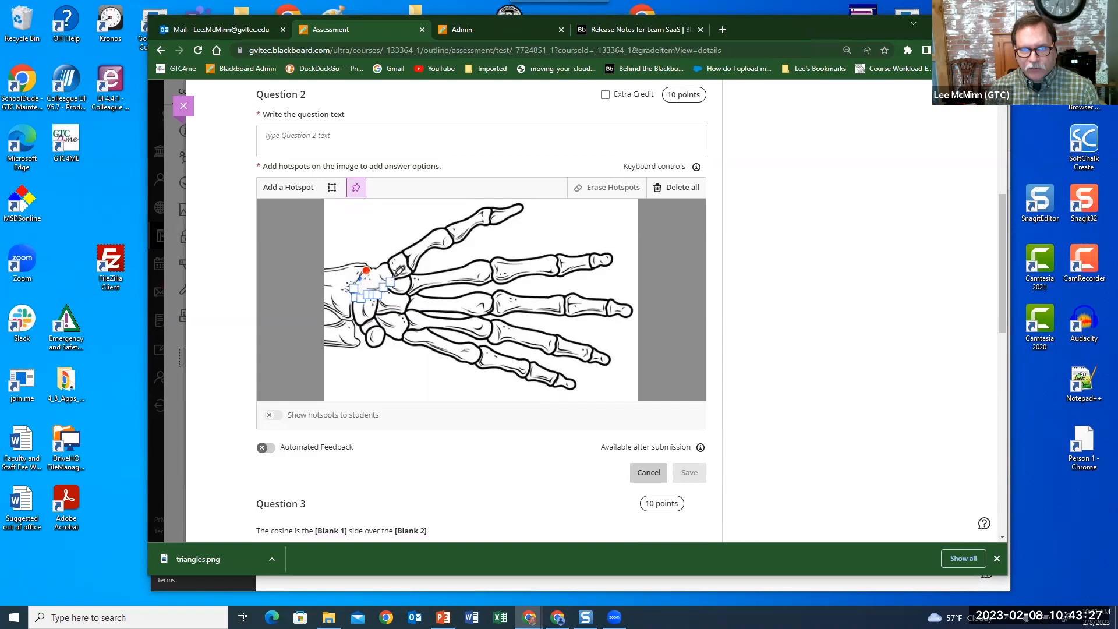
click(392, 276)
click(389, 268)
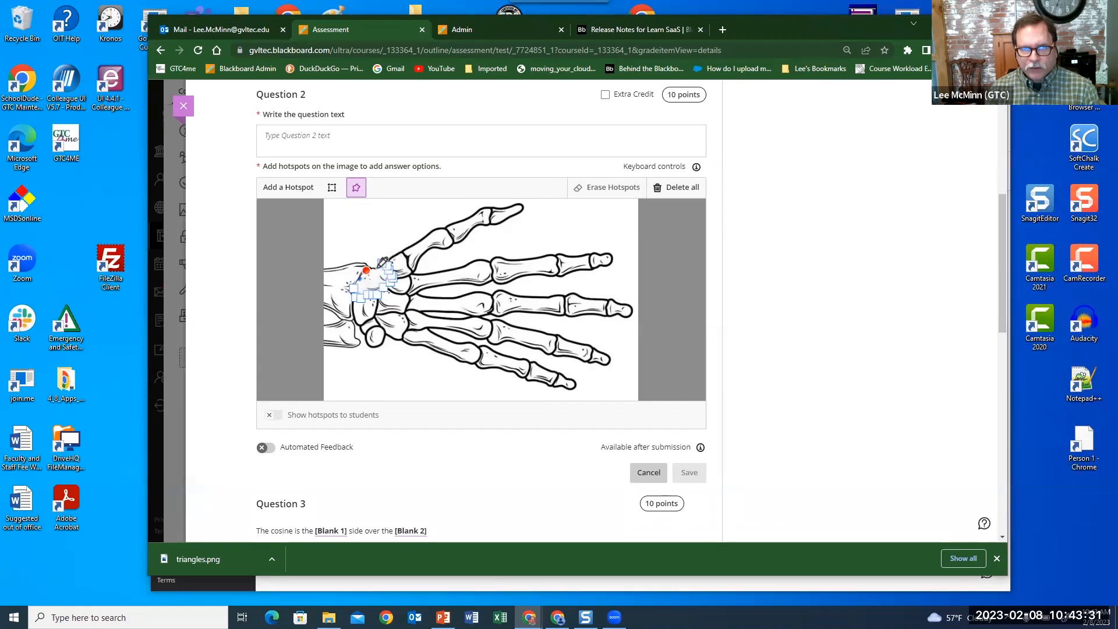
click(366, 271)
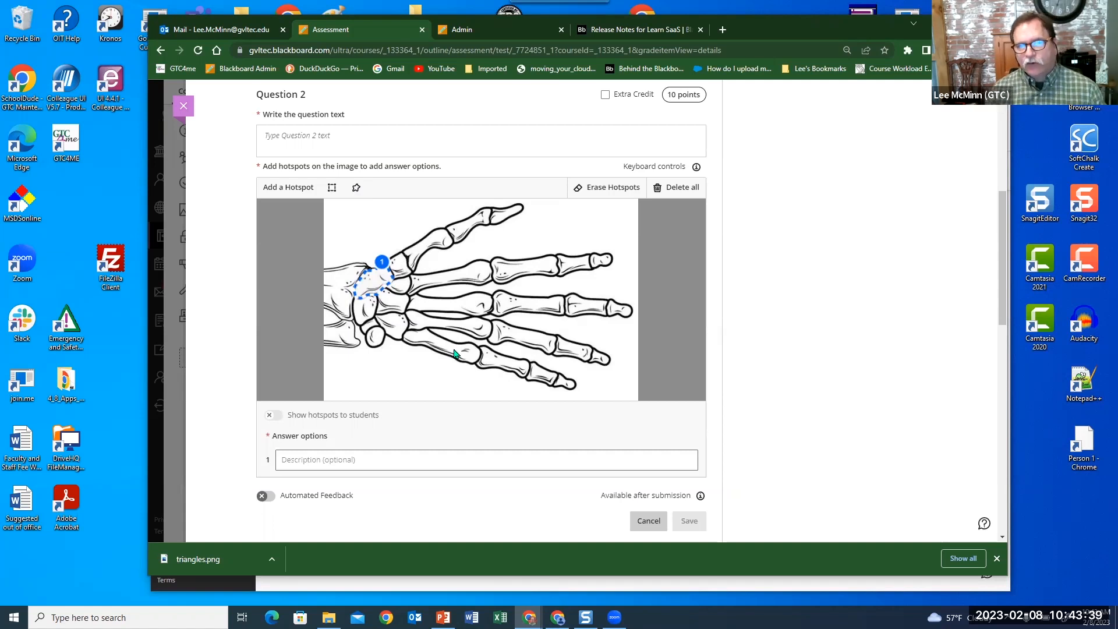
click(647, 522)
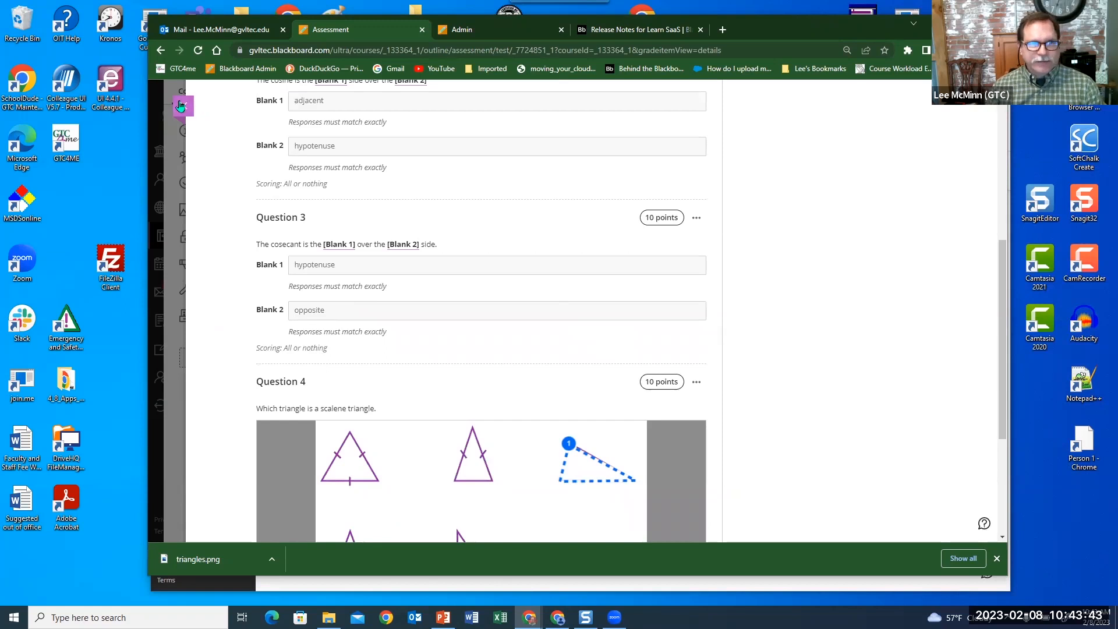
Close Quiz 2B and open the course gradebook in list view
click(183, 106)
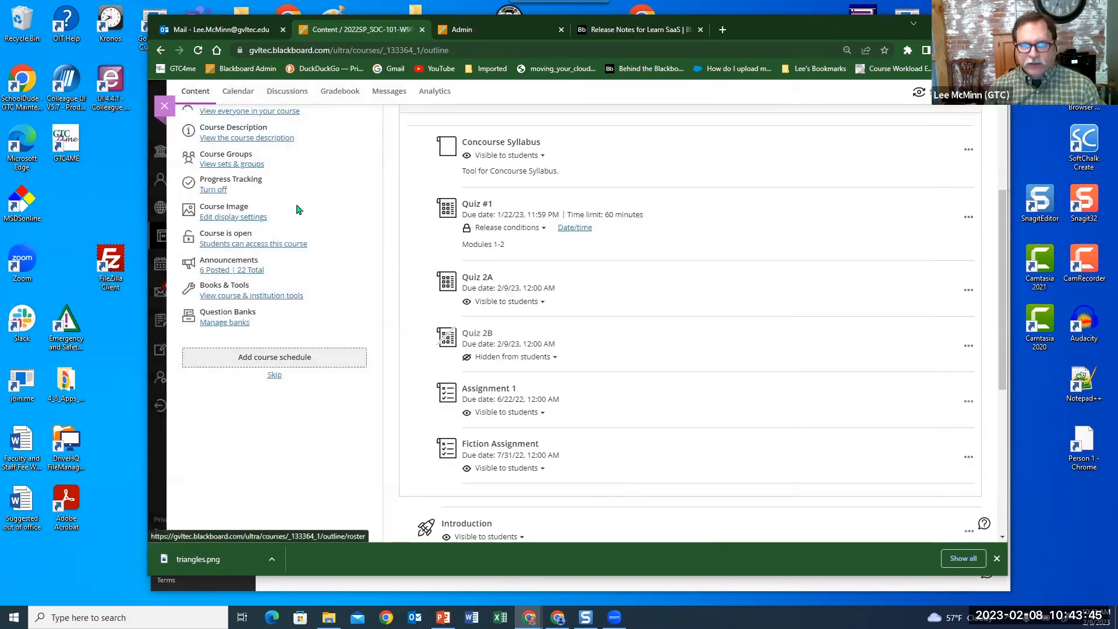
scroll(415, 245, up, 4)
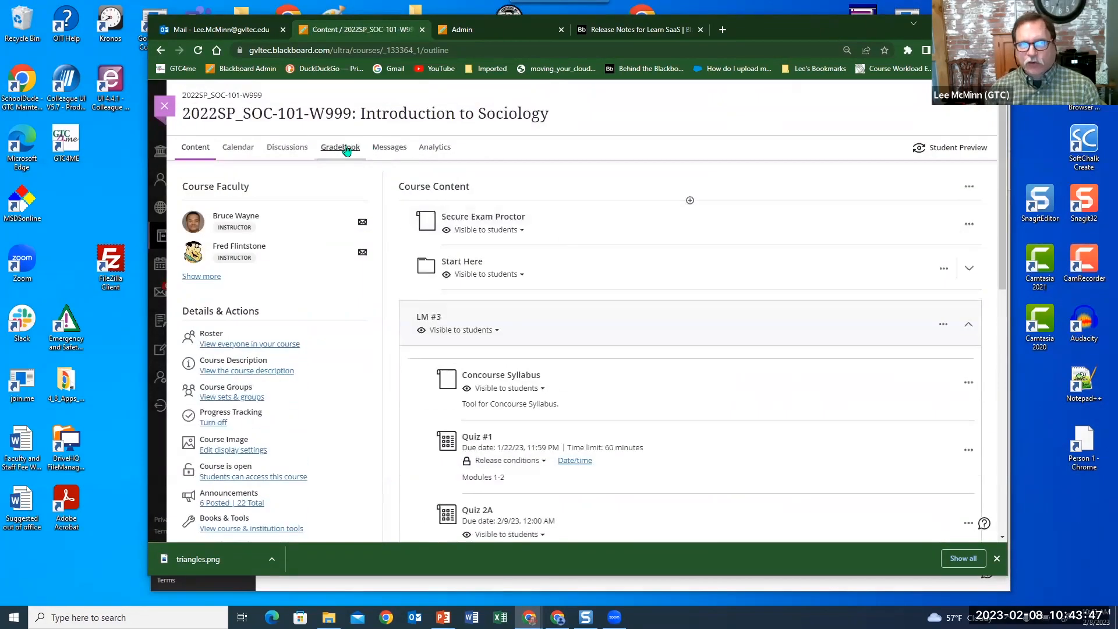
click(348, 148)
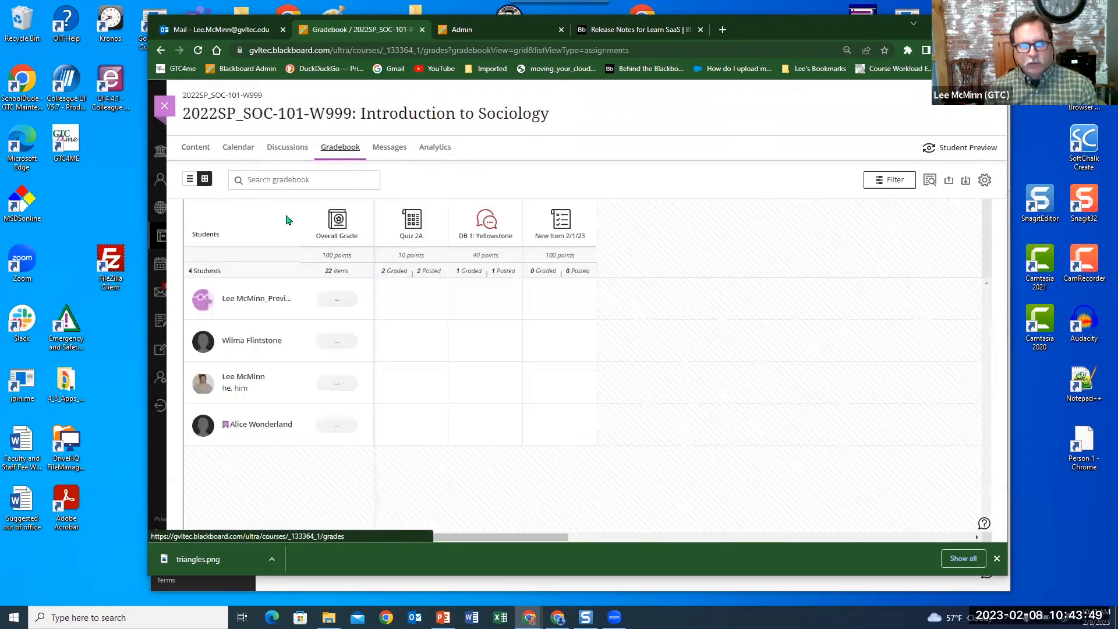
click(190, 179)
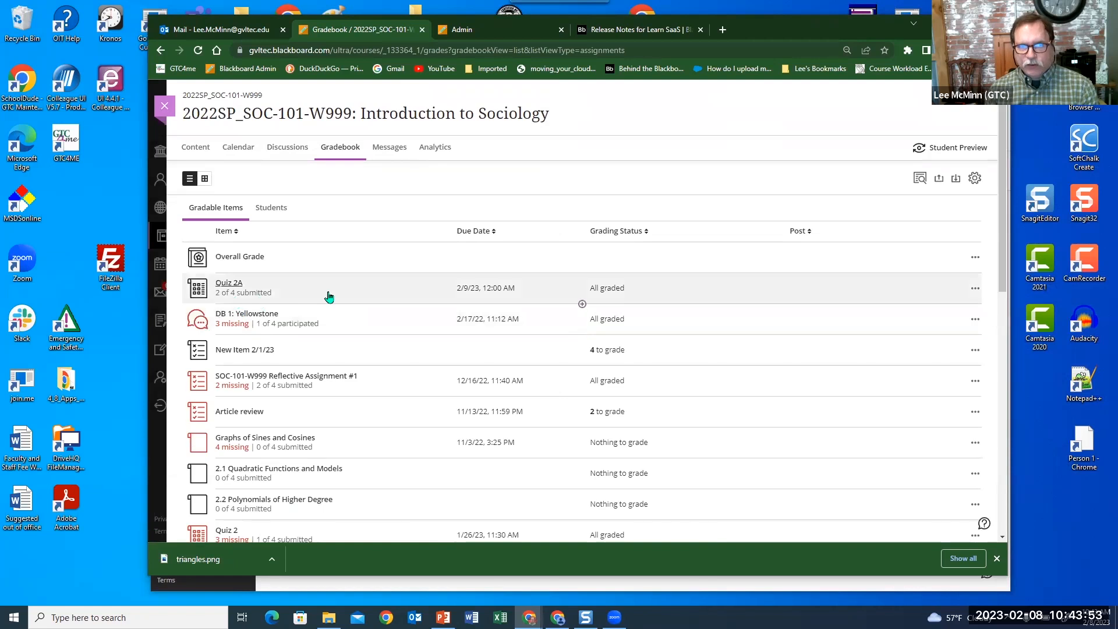
Open Quiz 2A's submissions and exempt the grade of the last listed student, saving the exemption
click(329, 297)
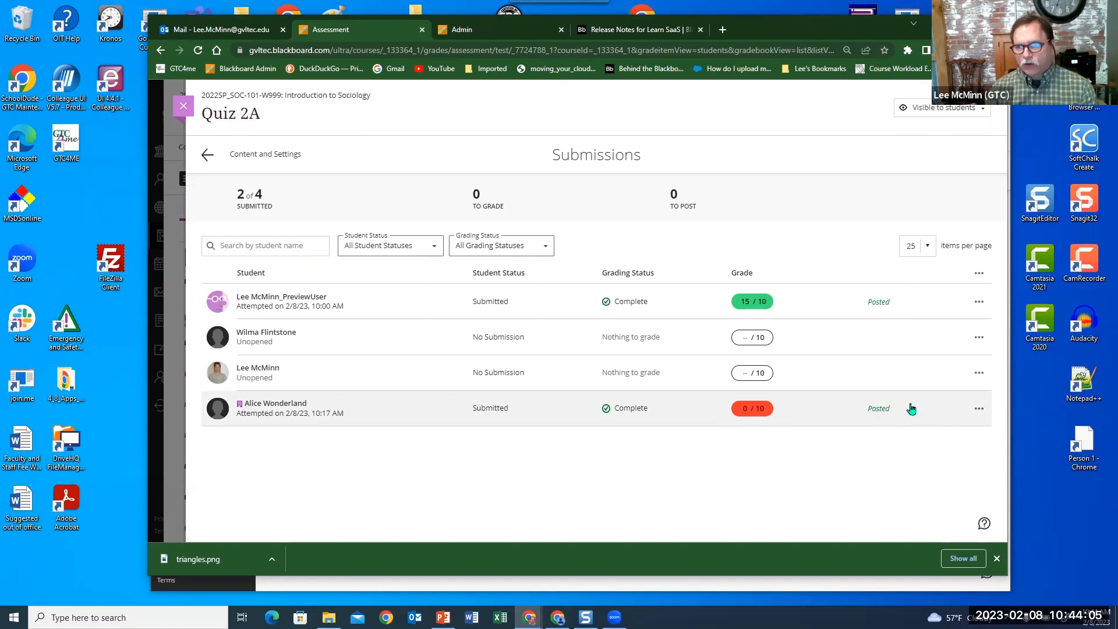
click(978, 410)
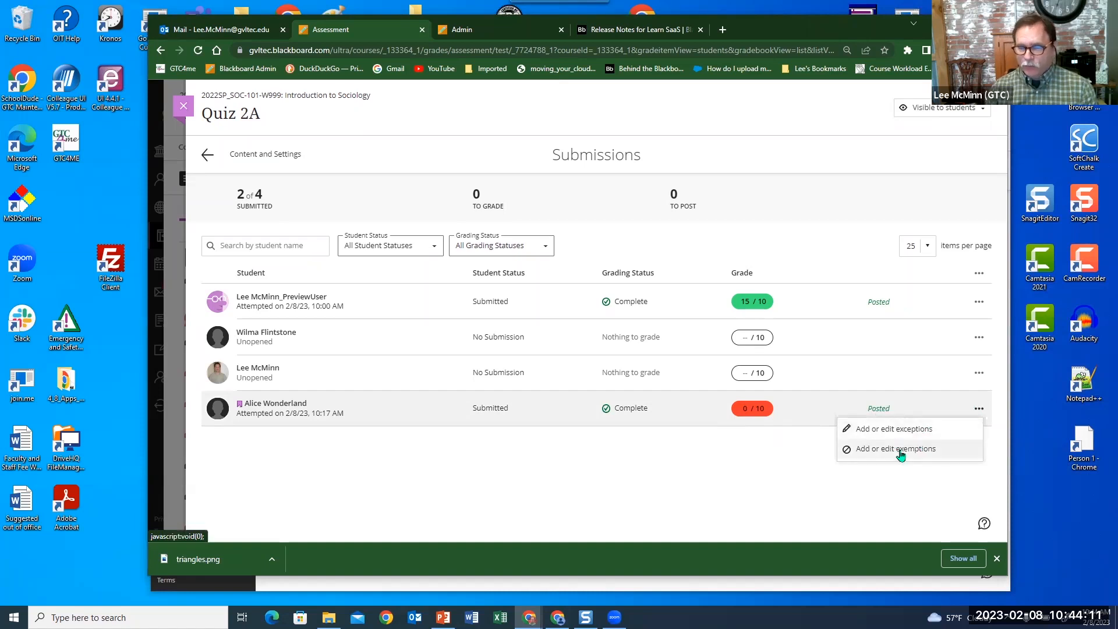
click(900, 449)
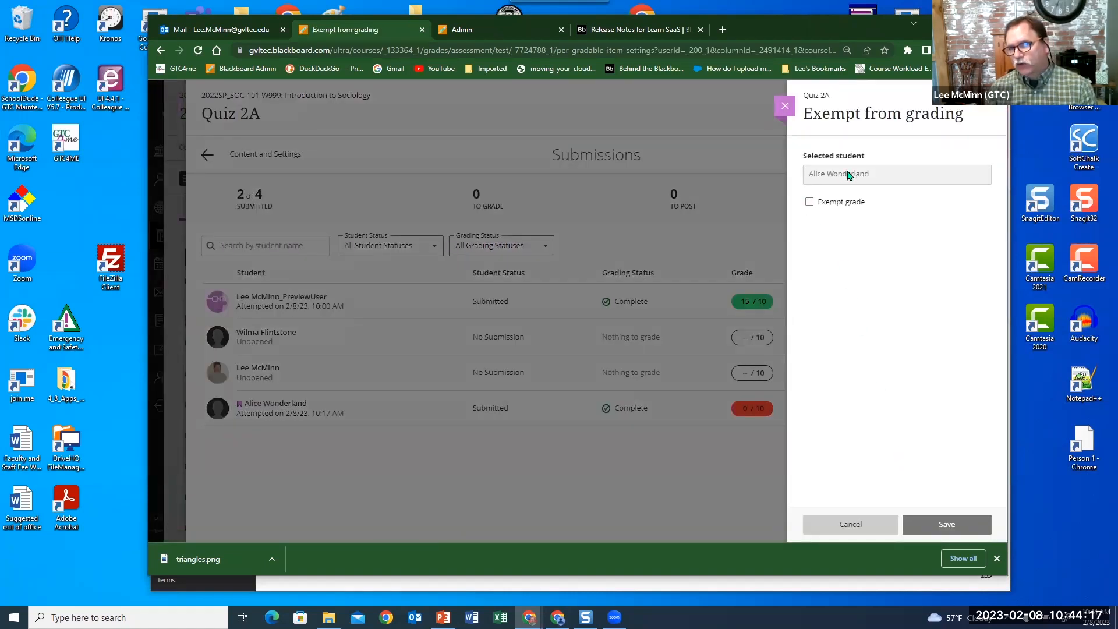
click(809, 202)
click(935, 516)
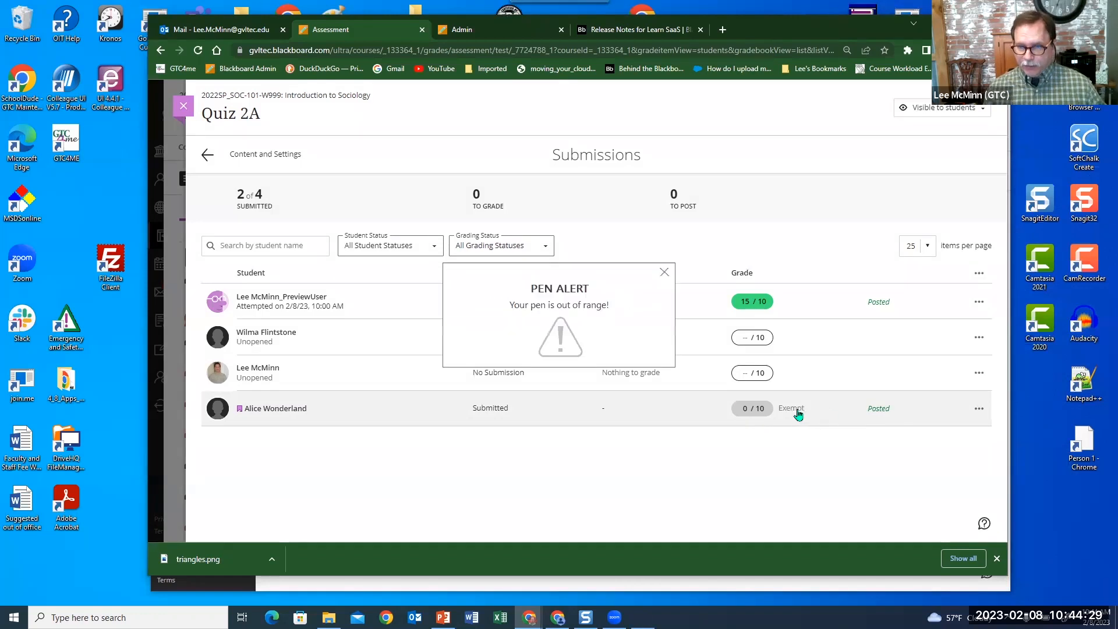
click(665, 273)
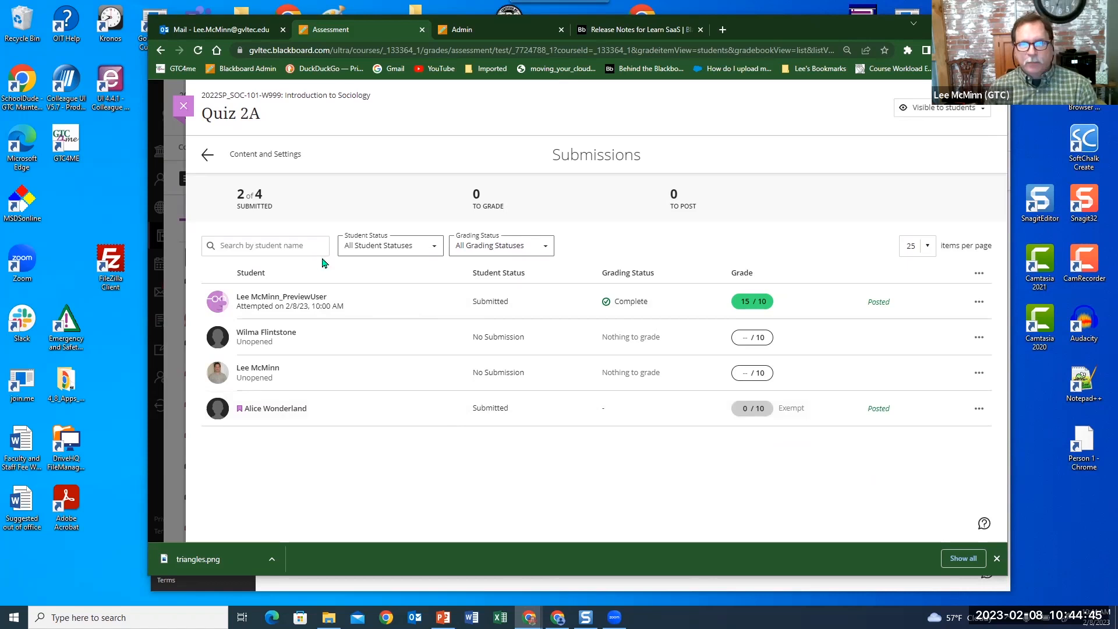
Return from Quiz 2A to the gradebook list, sort the items by grading status in both directions and clear the sort
click(183, 110)
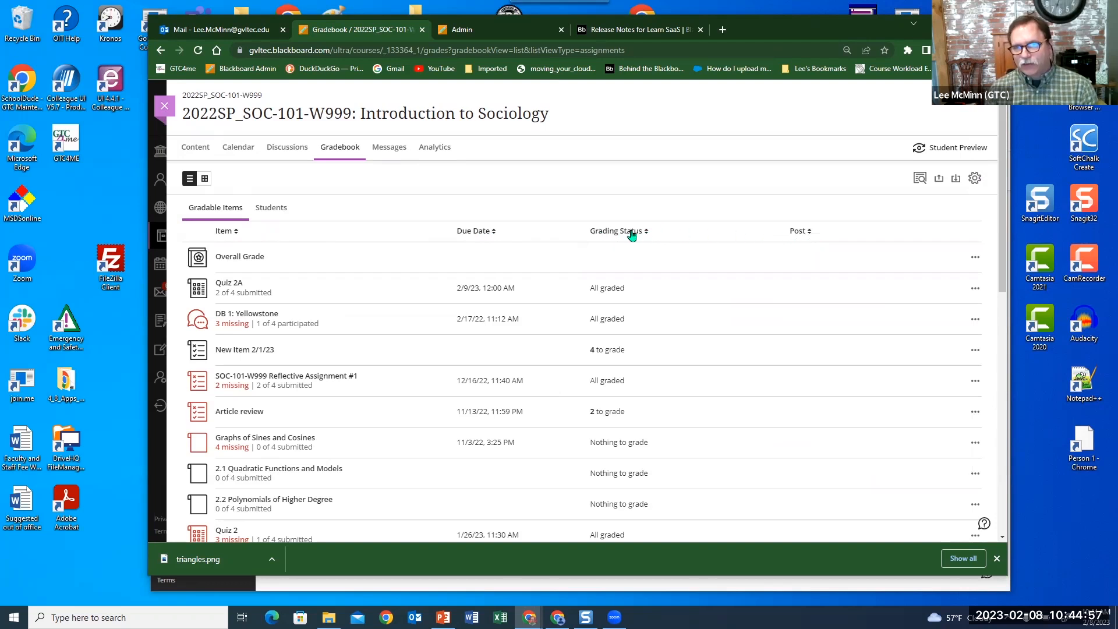
click(632, 232)
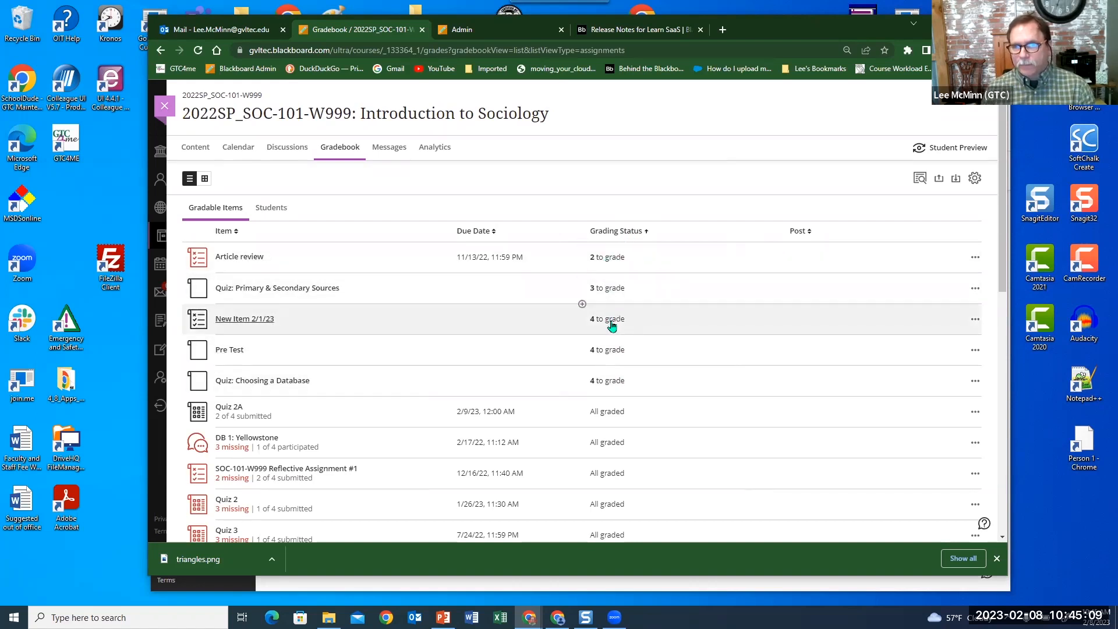
click(627, 233)
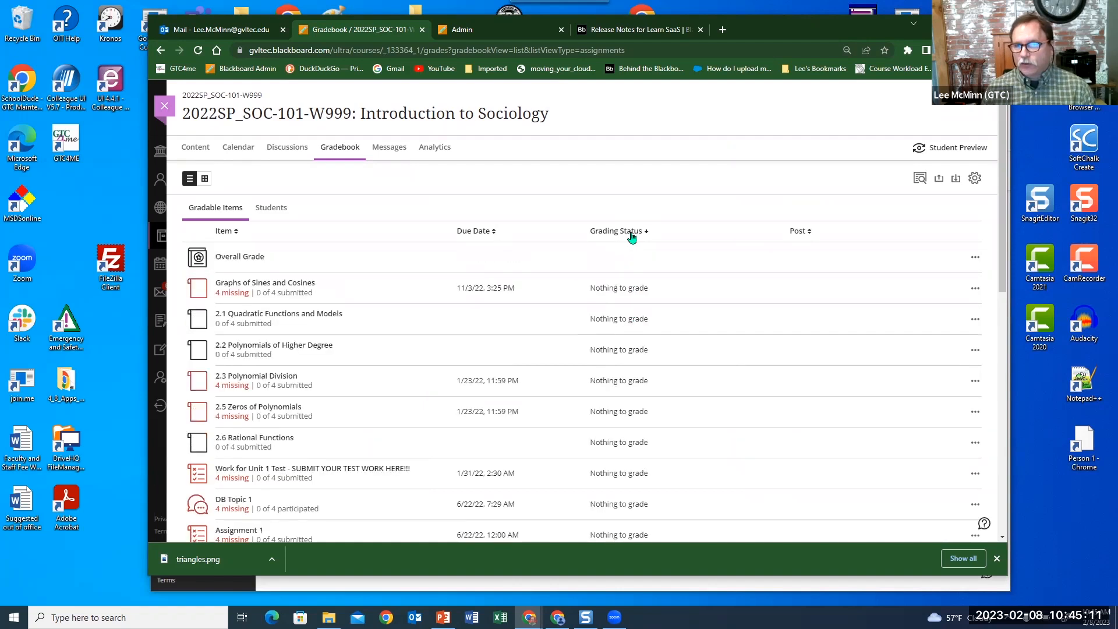
click(632, 236)
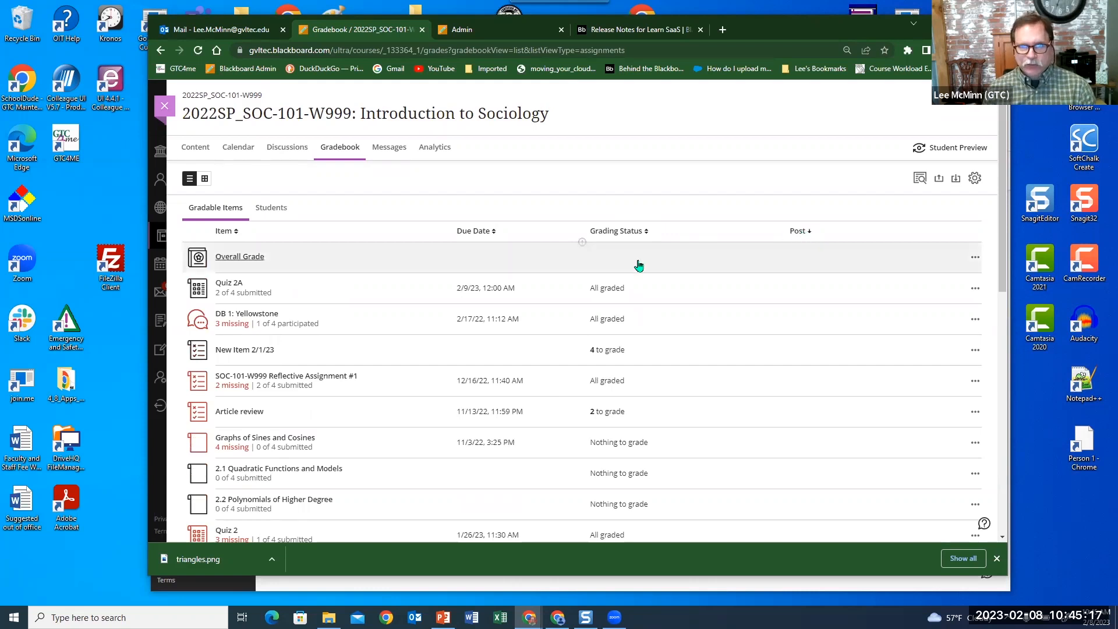
Sort the gradable items by due date in ascending and descending order, and restore the default order
click(474, 235)
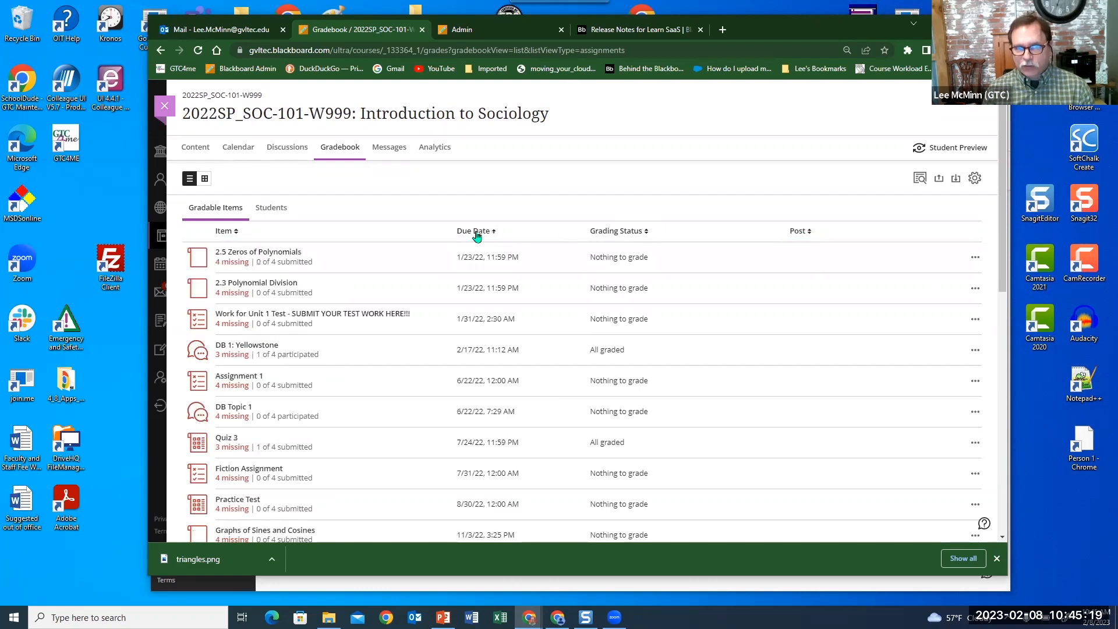
click(479, 237)
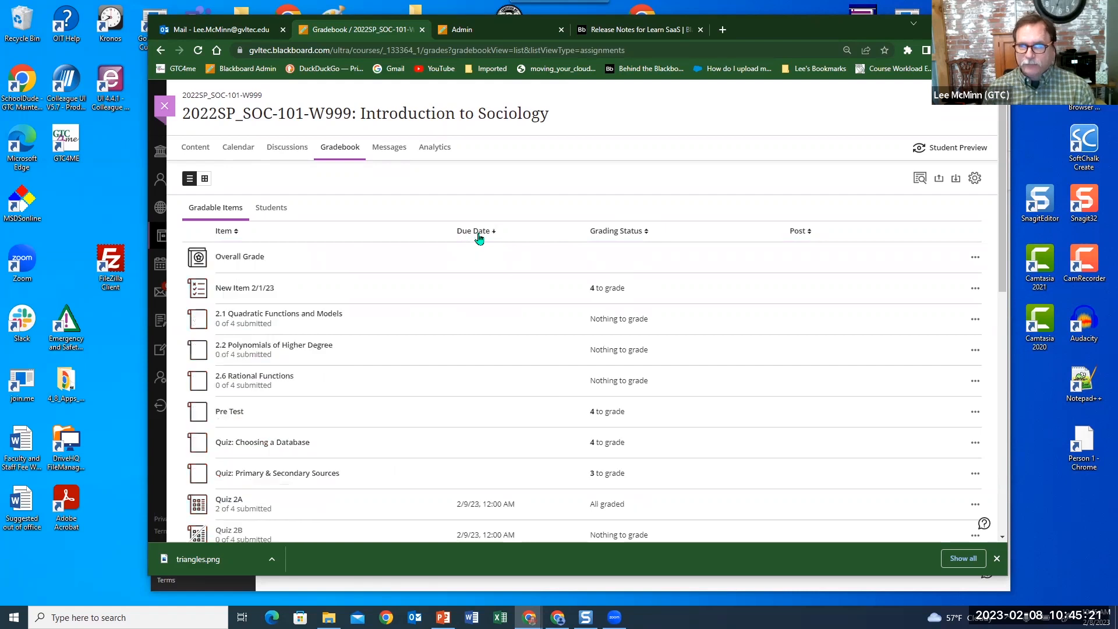
click(479, 237)
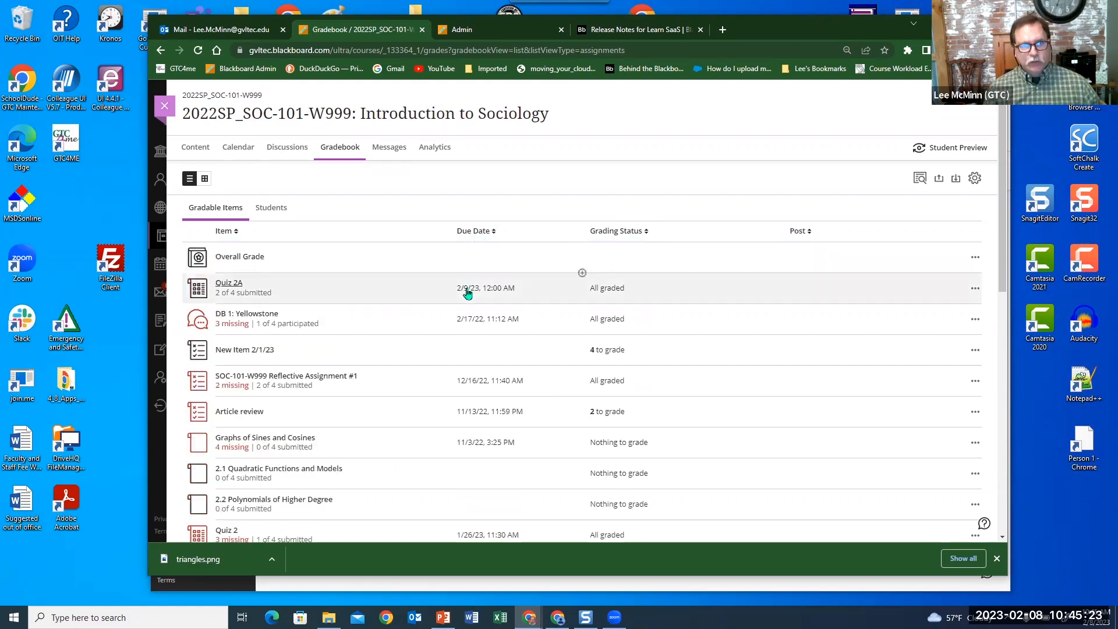
Open Quiz 2A's submissions and view the available grading status filter options, keeping All Grading Statuses
click(350, 297)
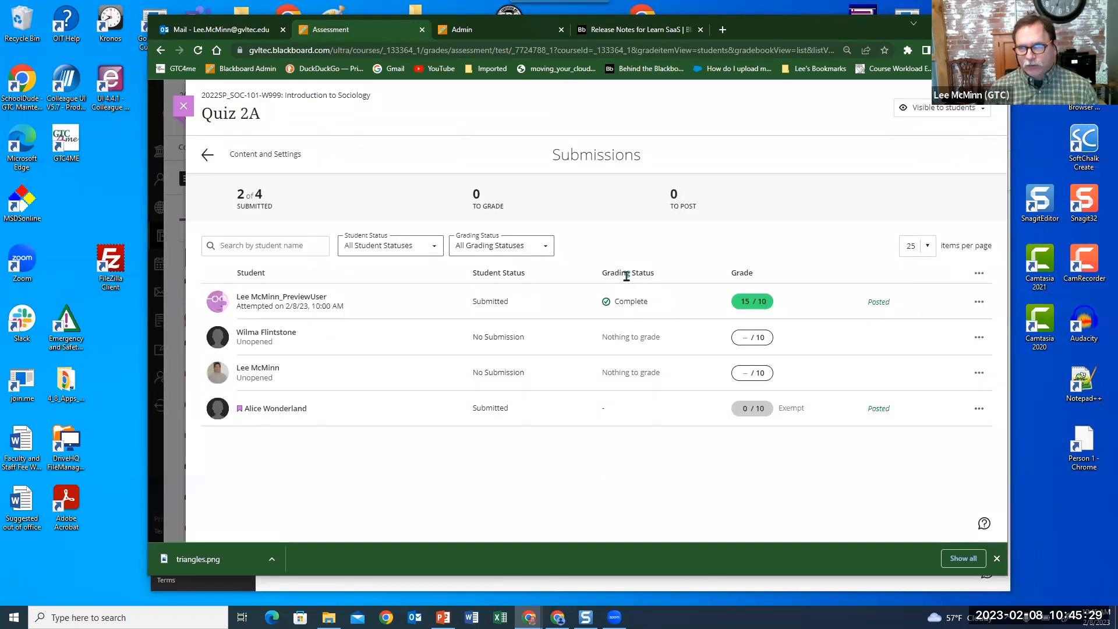
click(518, 250)
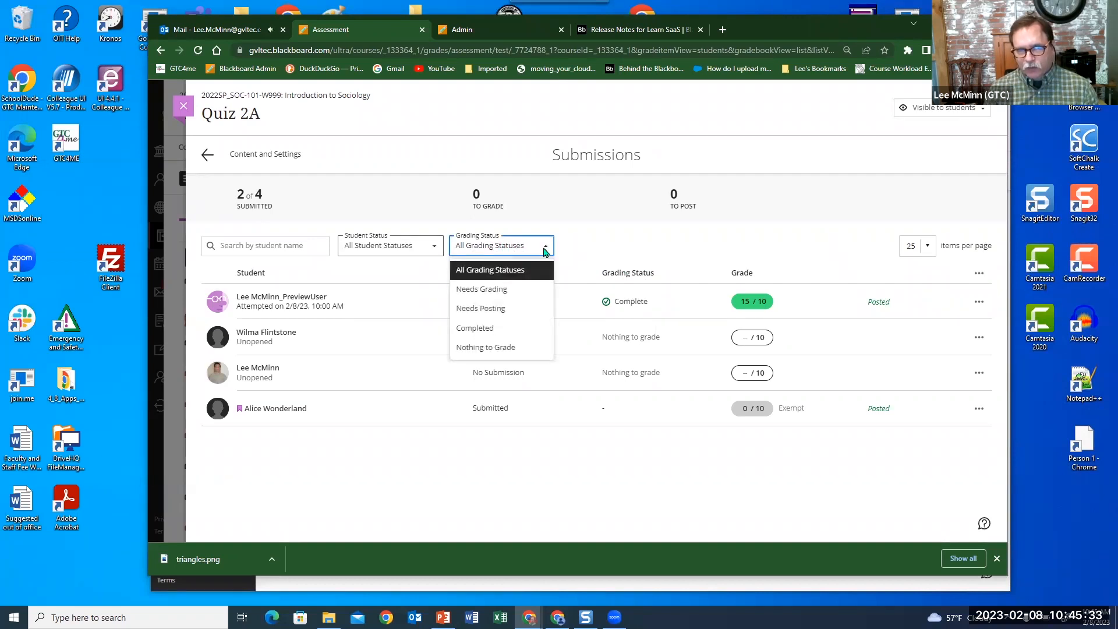
click(544, 250)
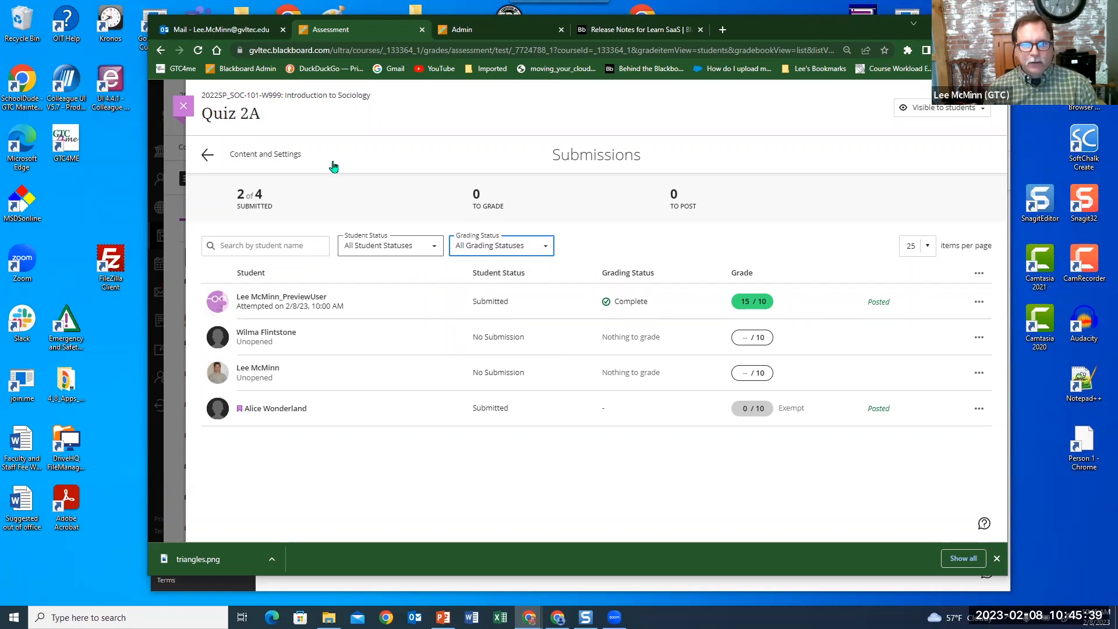
Switch to the student account's Chrome window, open the Introduction to Sociology course and view its groups to join
click(328, 587)
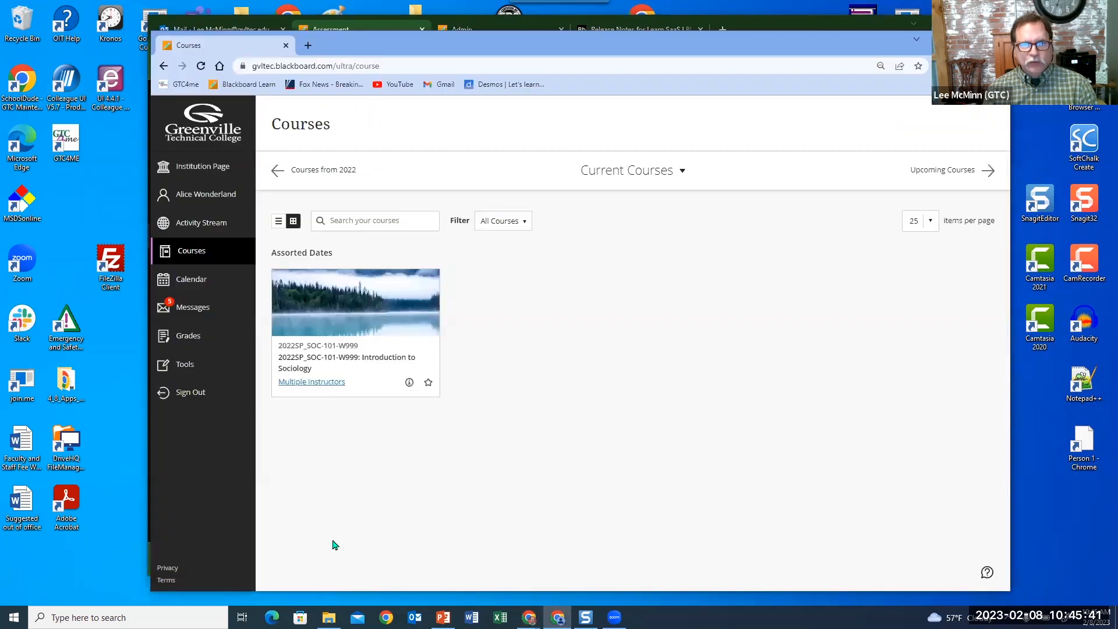
click(395, 363)
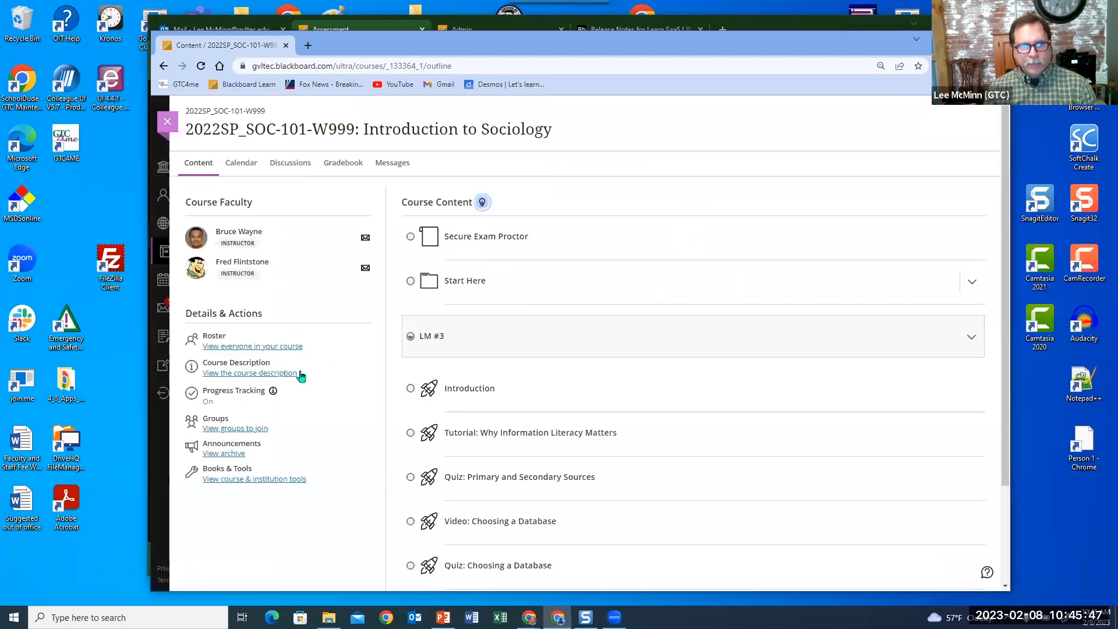
click(226, 431)
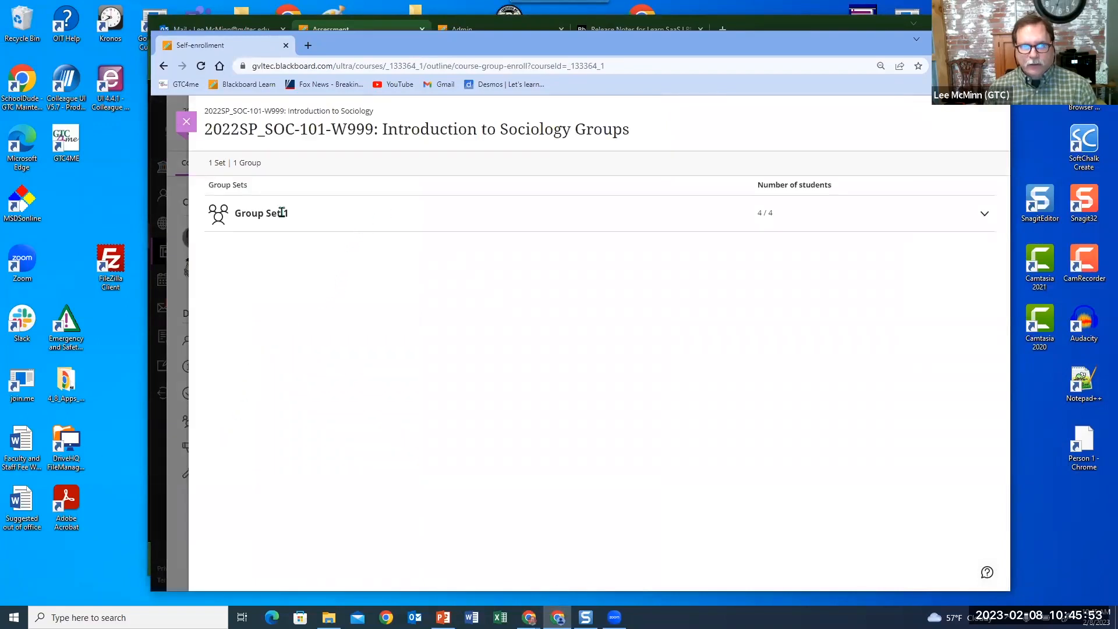
Expand Group Set 1 and view the member list of Group 1, closing the list when done
drag(807, 46, 747, 41)
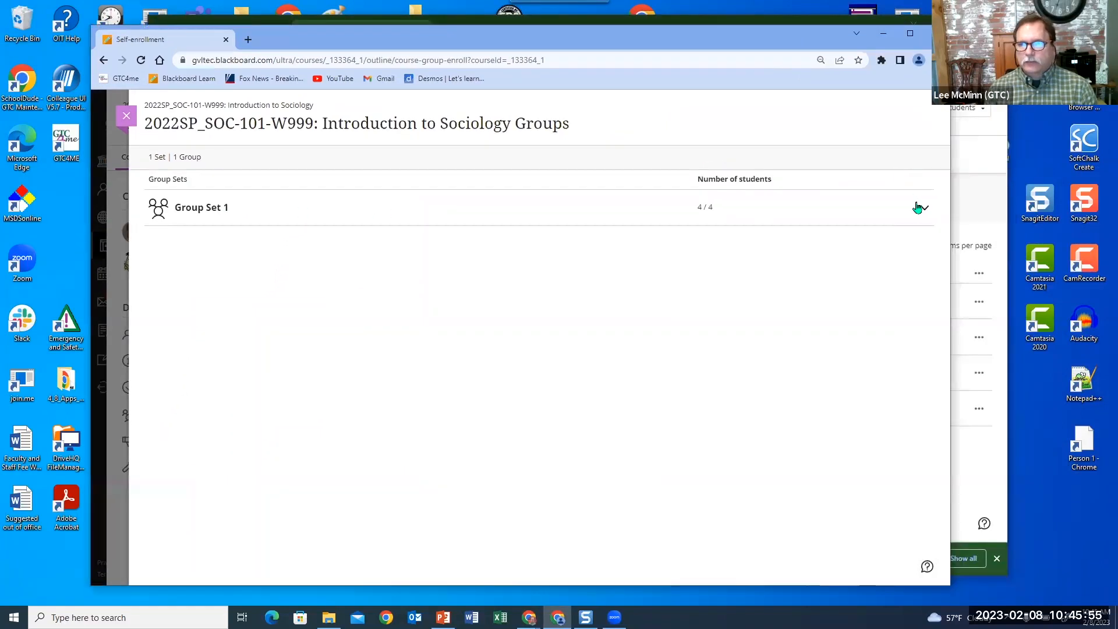
click(920, 208)
click(219, 252)
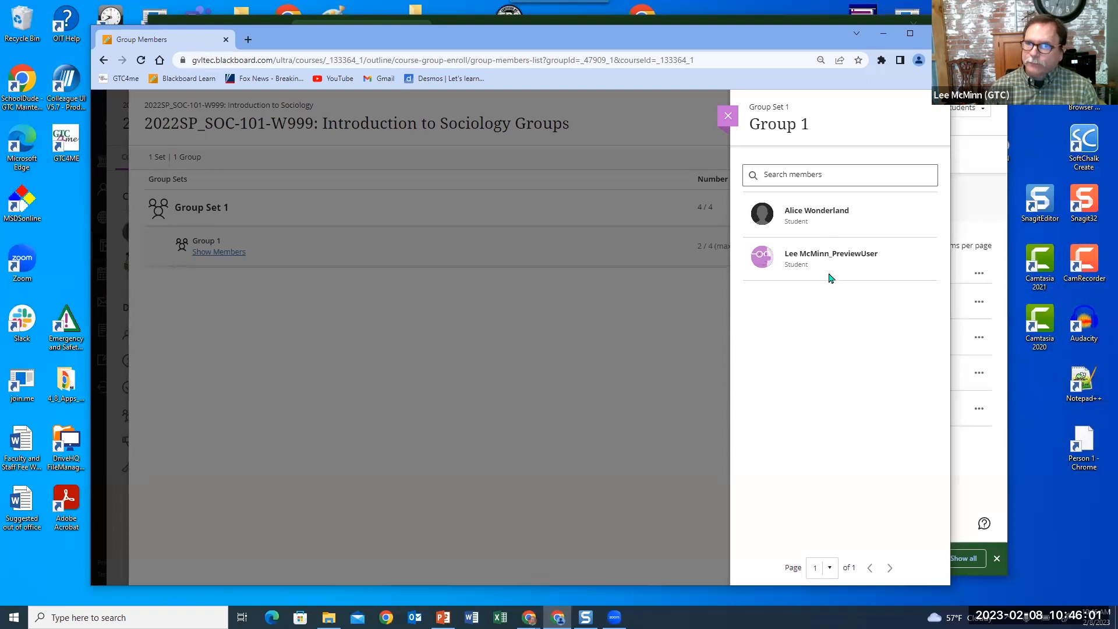
click(727, 117)
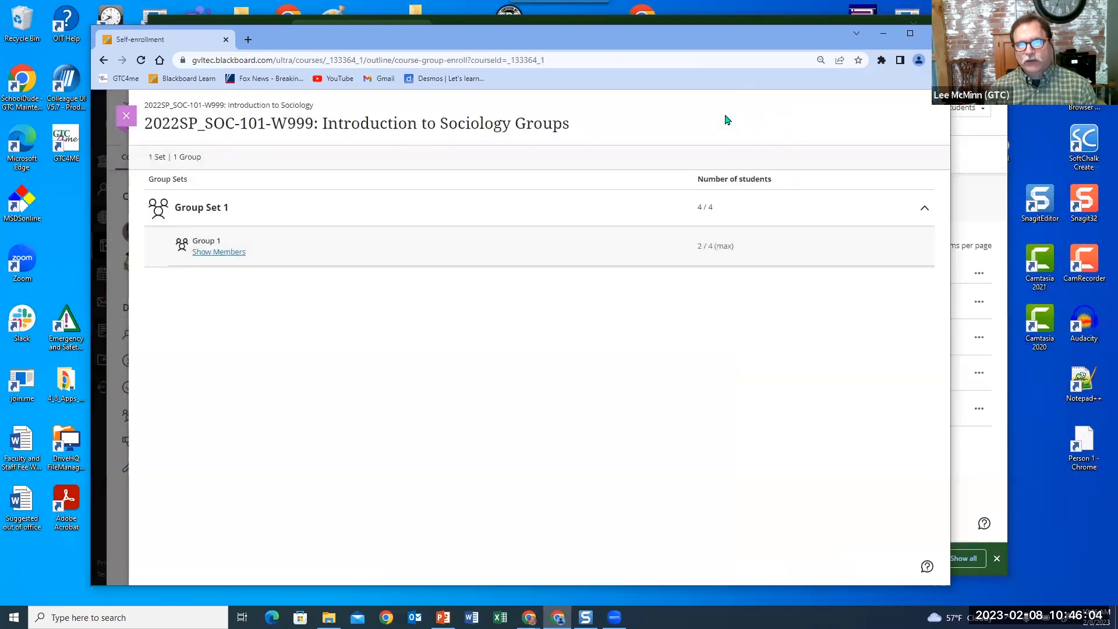
Minimize the student browser window, switch to the PowerPoint slide show and advance to the Coming in March slide
click(883, 33)
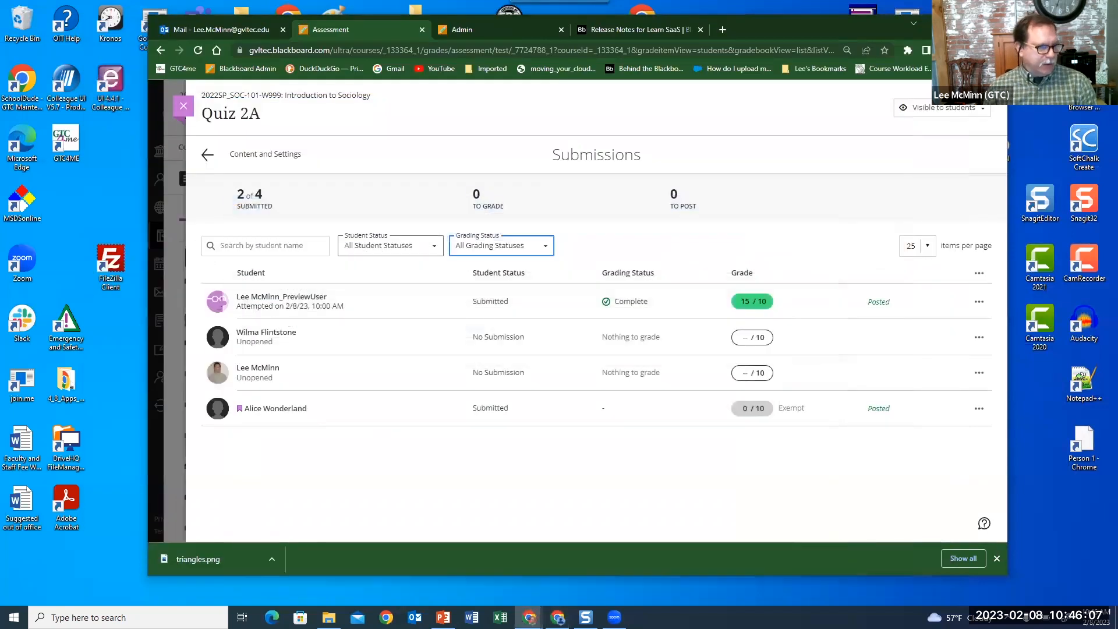
key(alt+Tab)
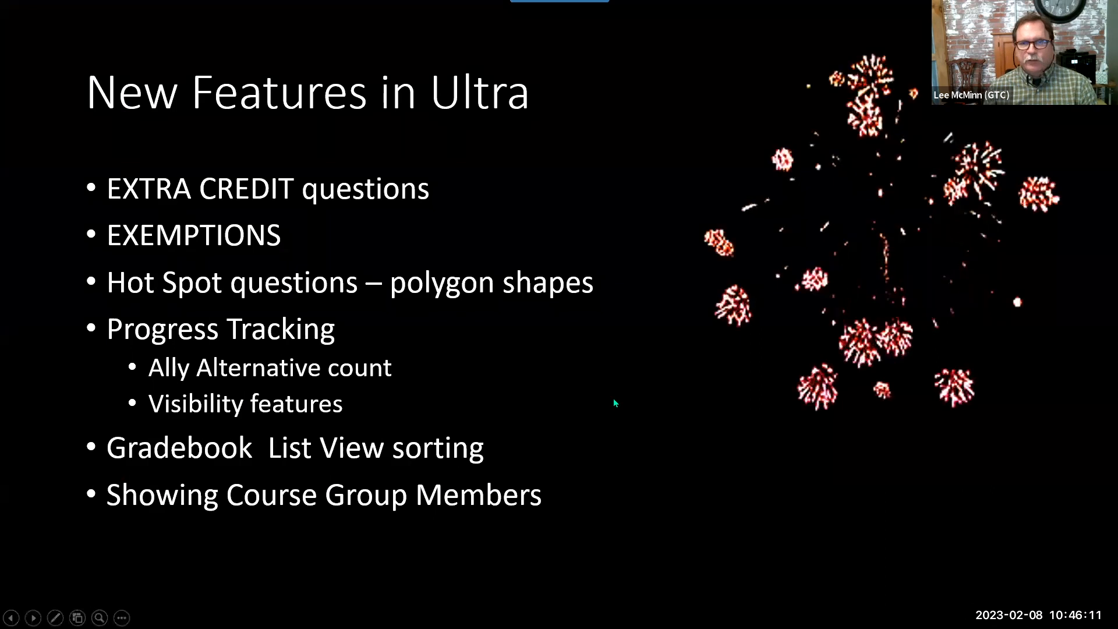
key(Right)
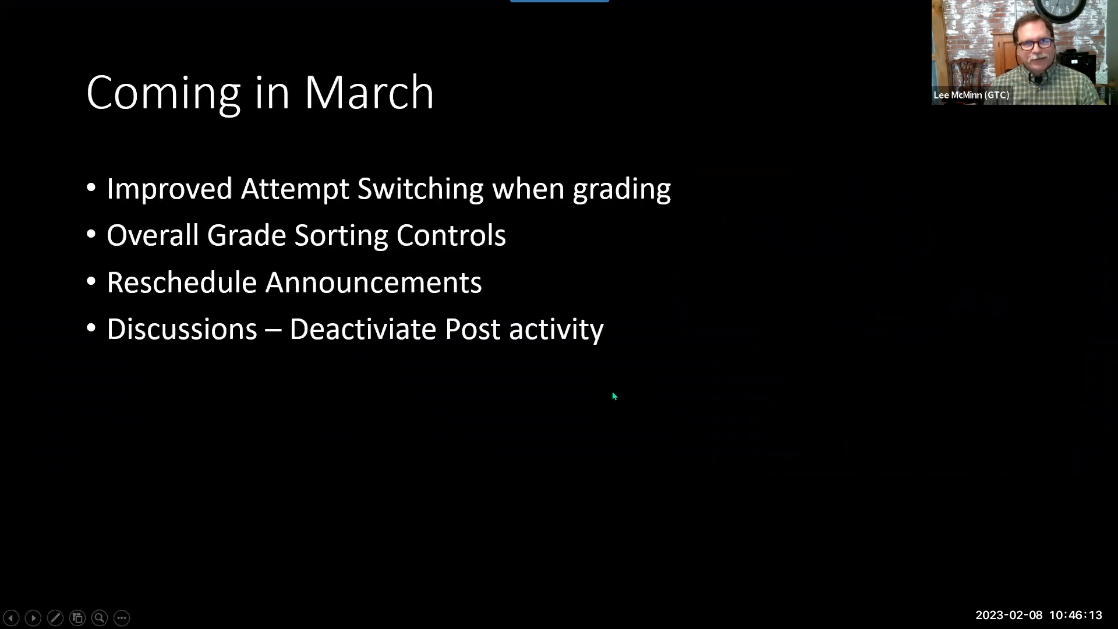